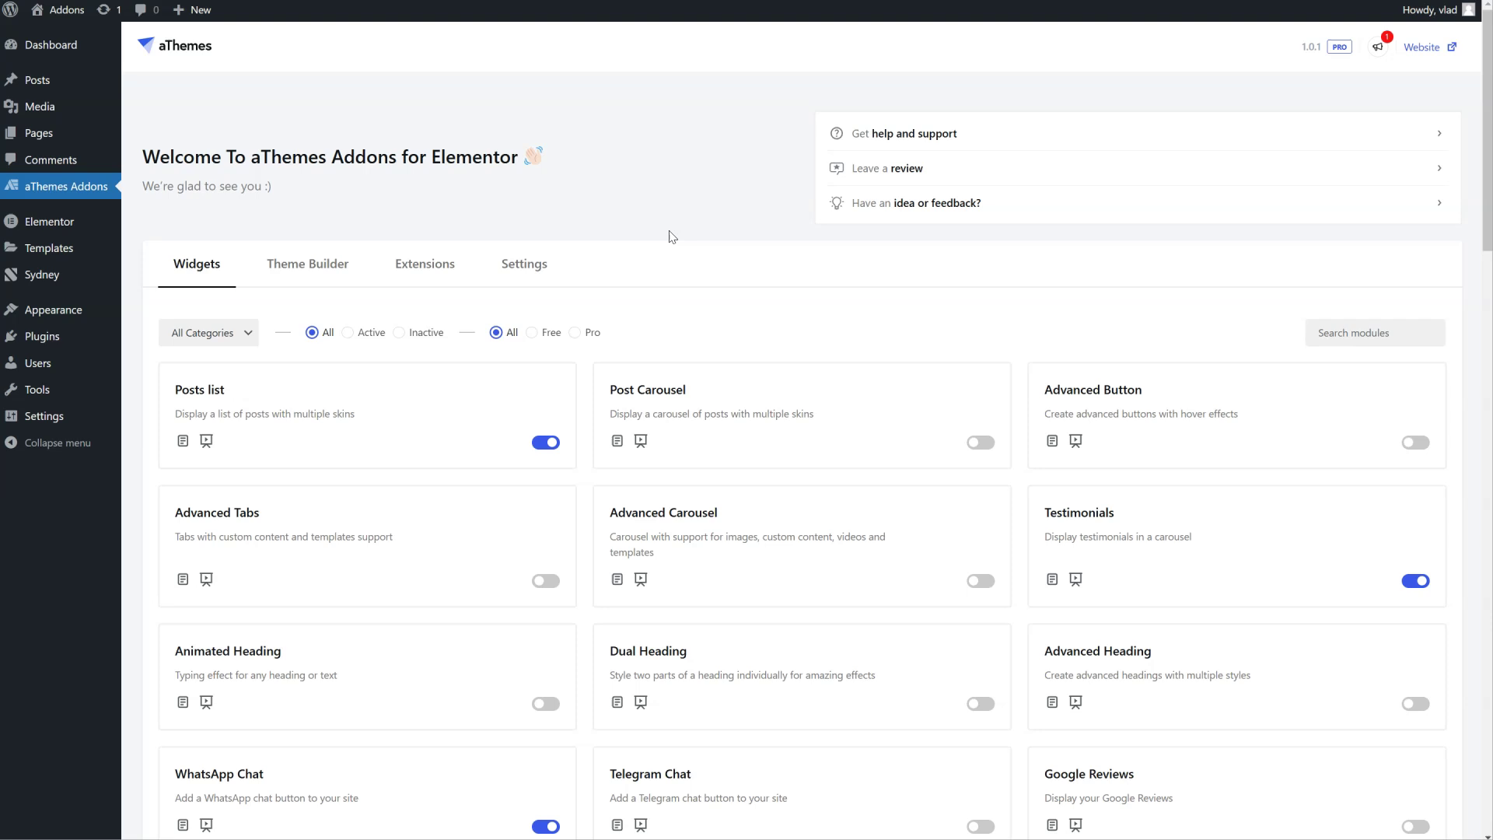
Step: Search the aThemes Addons modules for 'pla' to find the Video Playlist widget
click(1373, 326)
text(play)
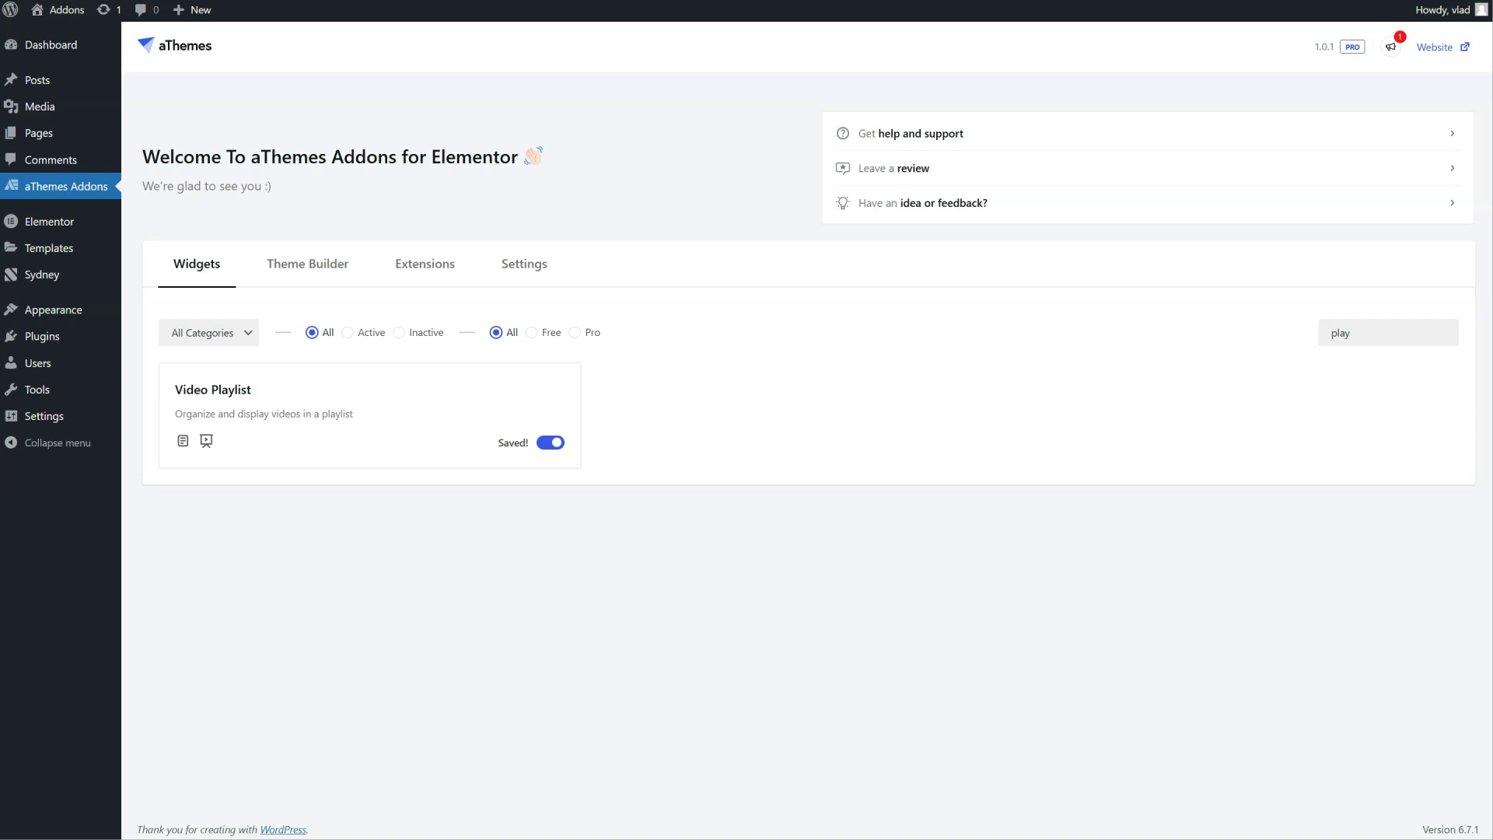
Step: In Elementor, find the Video Playlist widget by searching 'video' and drop it into the top section
click(367, 13)
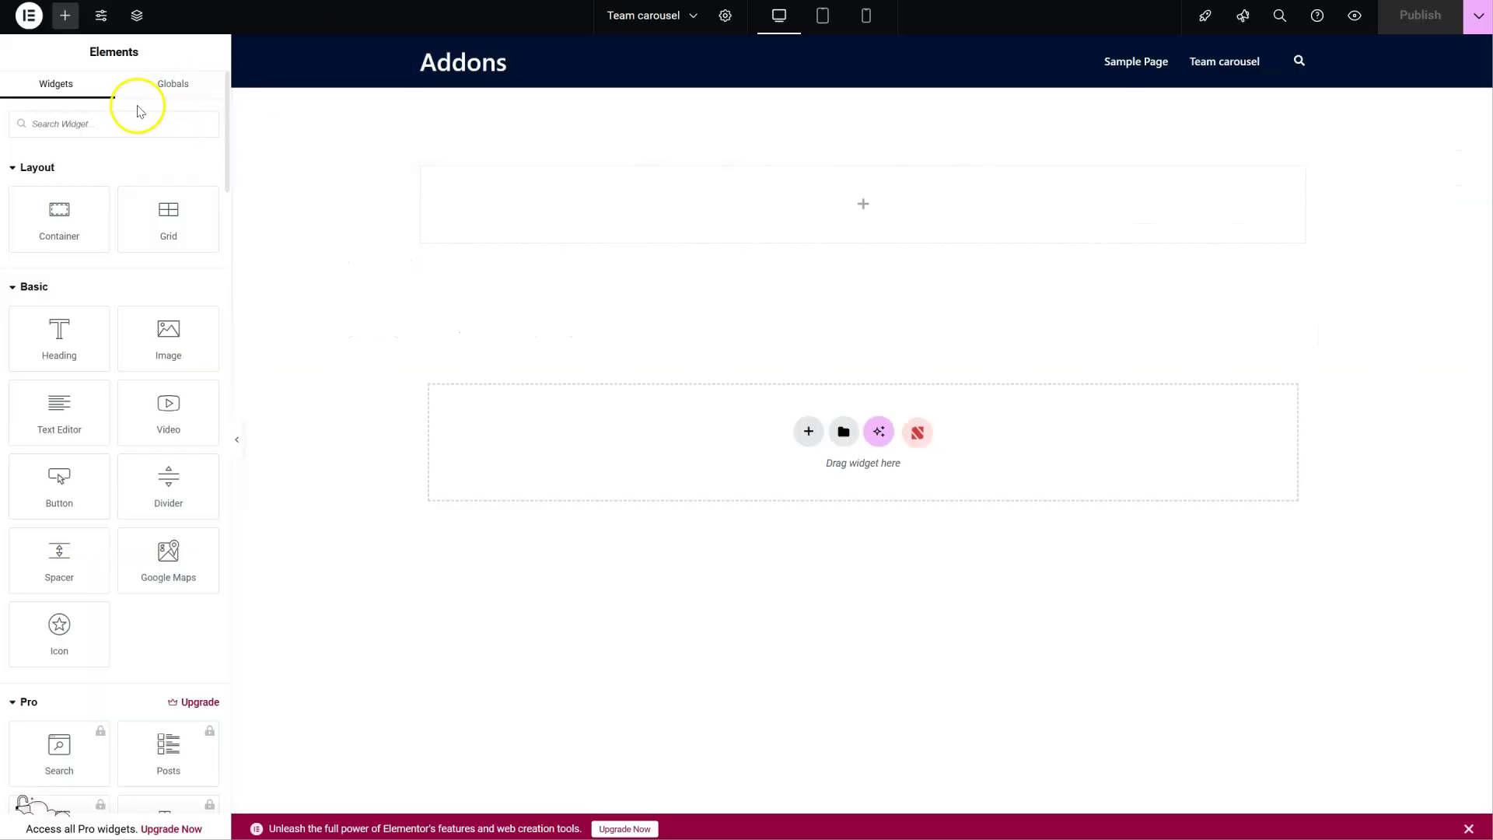
click(125, 115)
text(video)
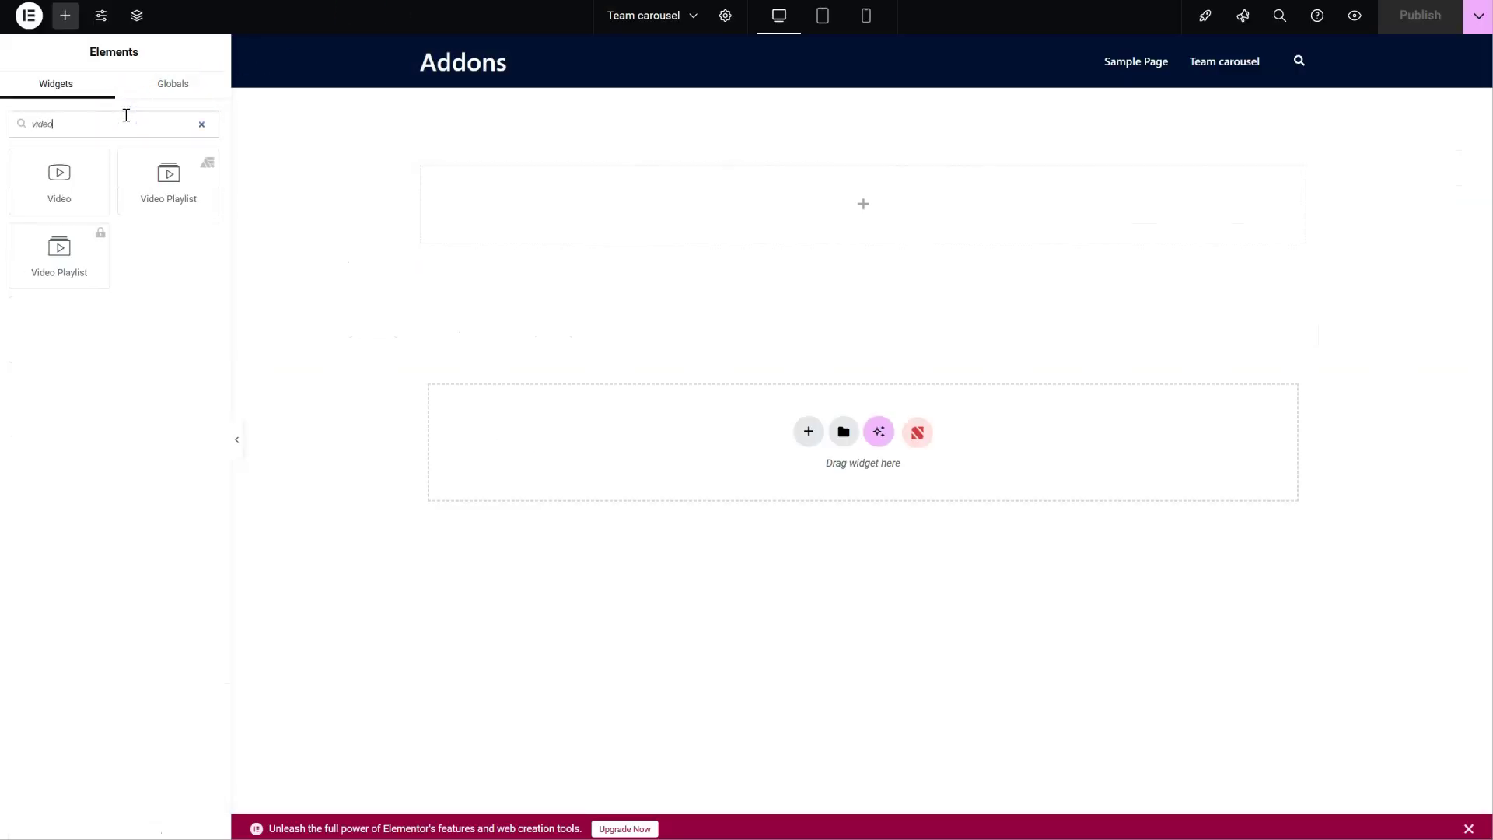
drag(168, 181, 633, 225)
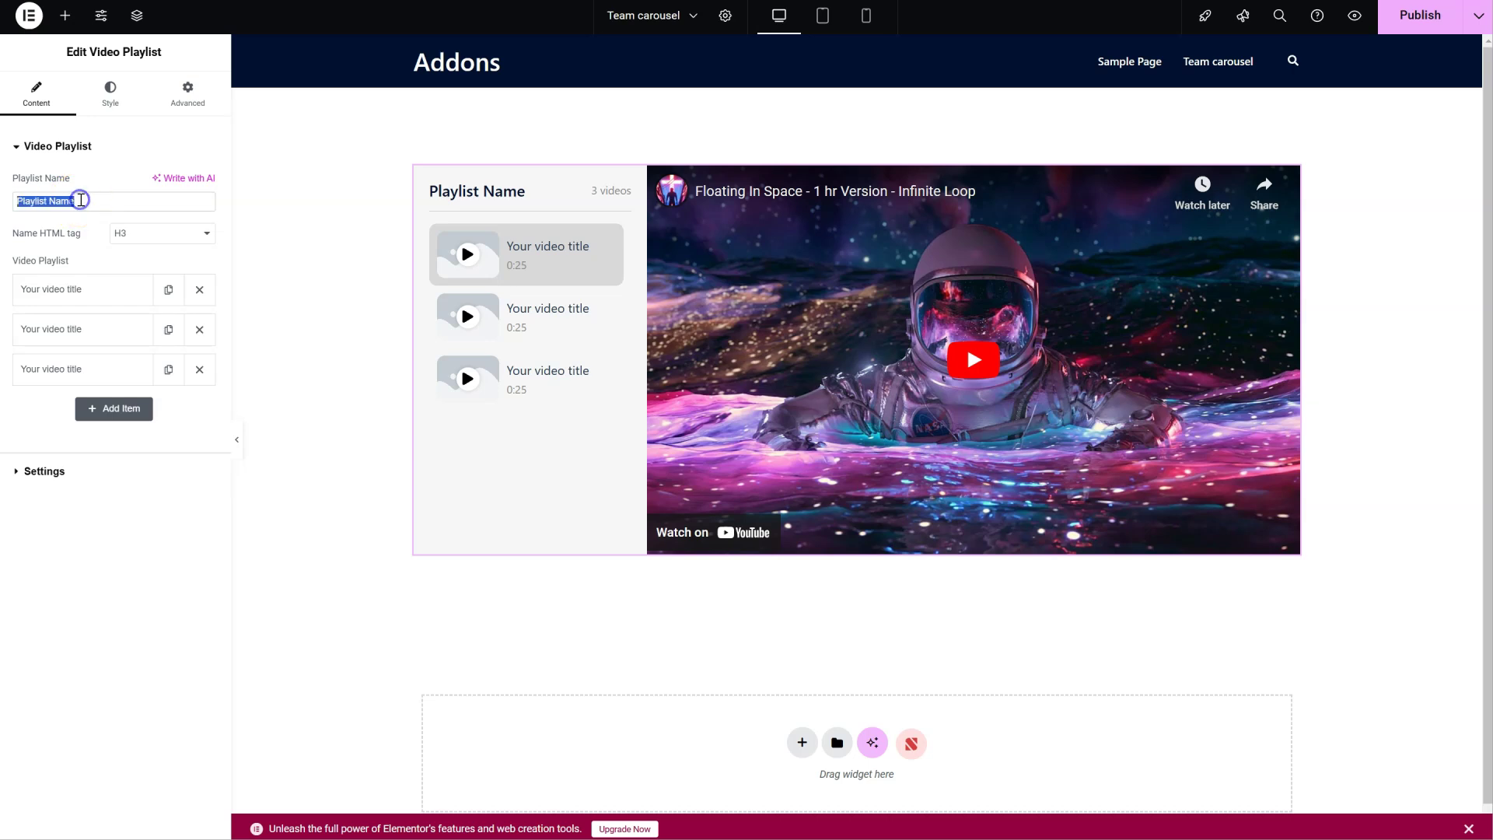
Step: Name the playlist 'My playlist' and move the last video to the top of the list
text(My playlist)
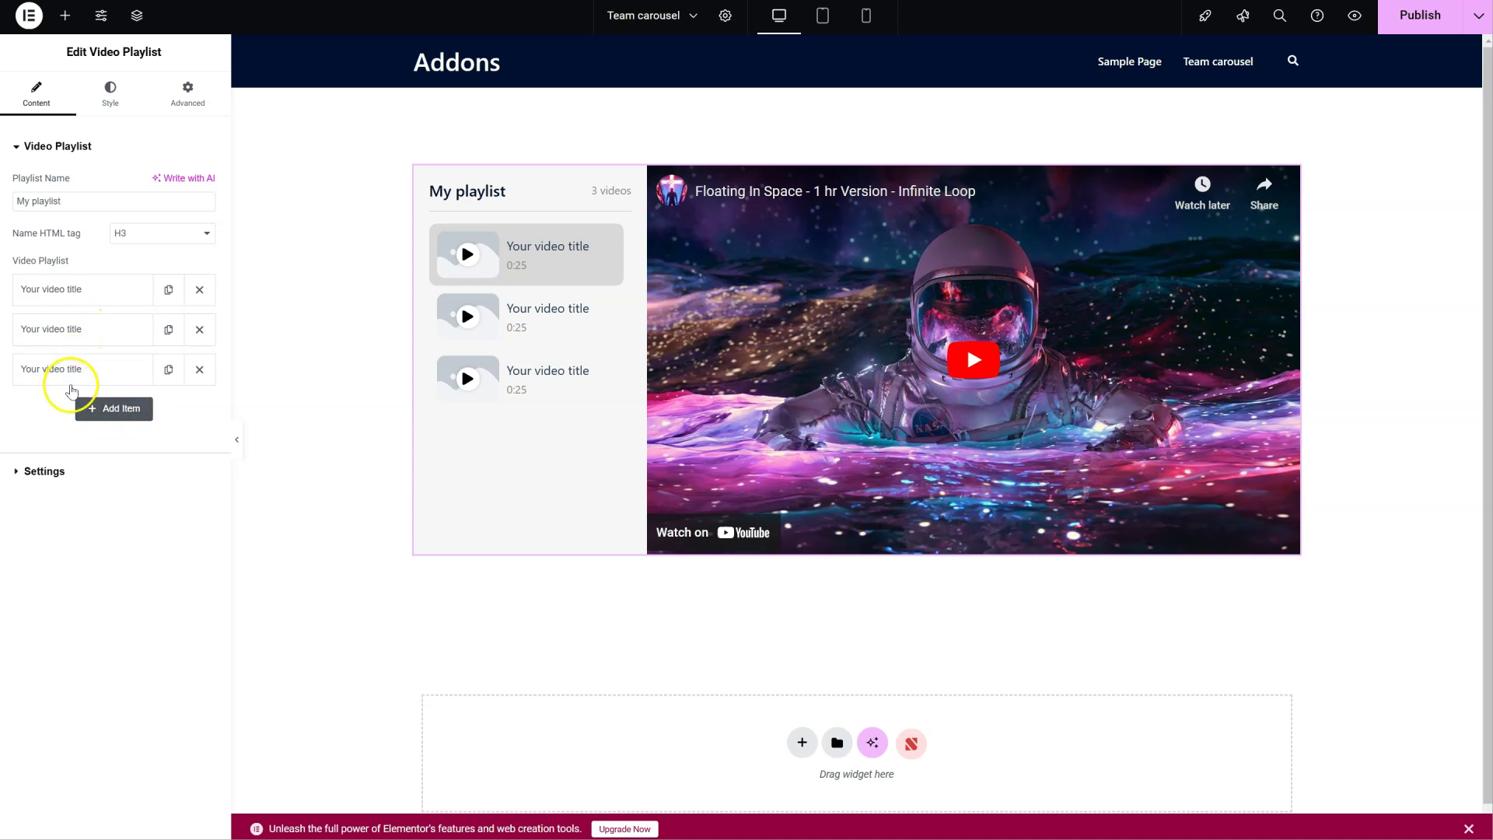
drag(80, 362, 110, 299)
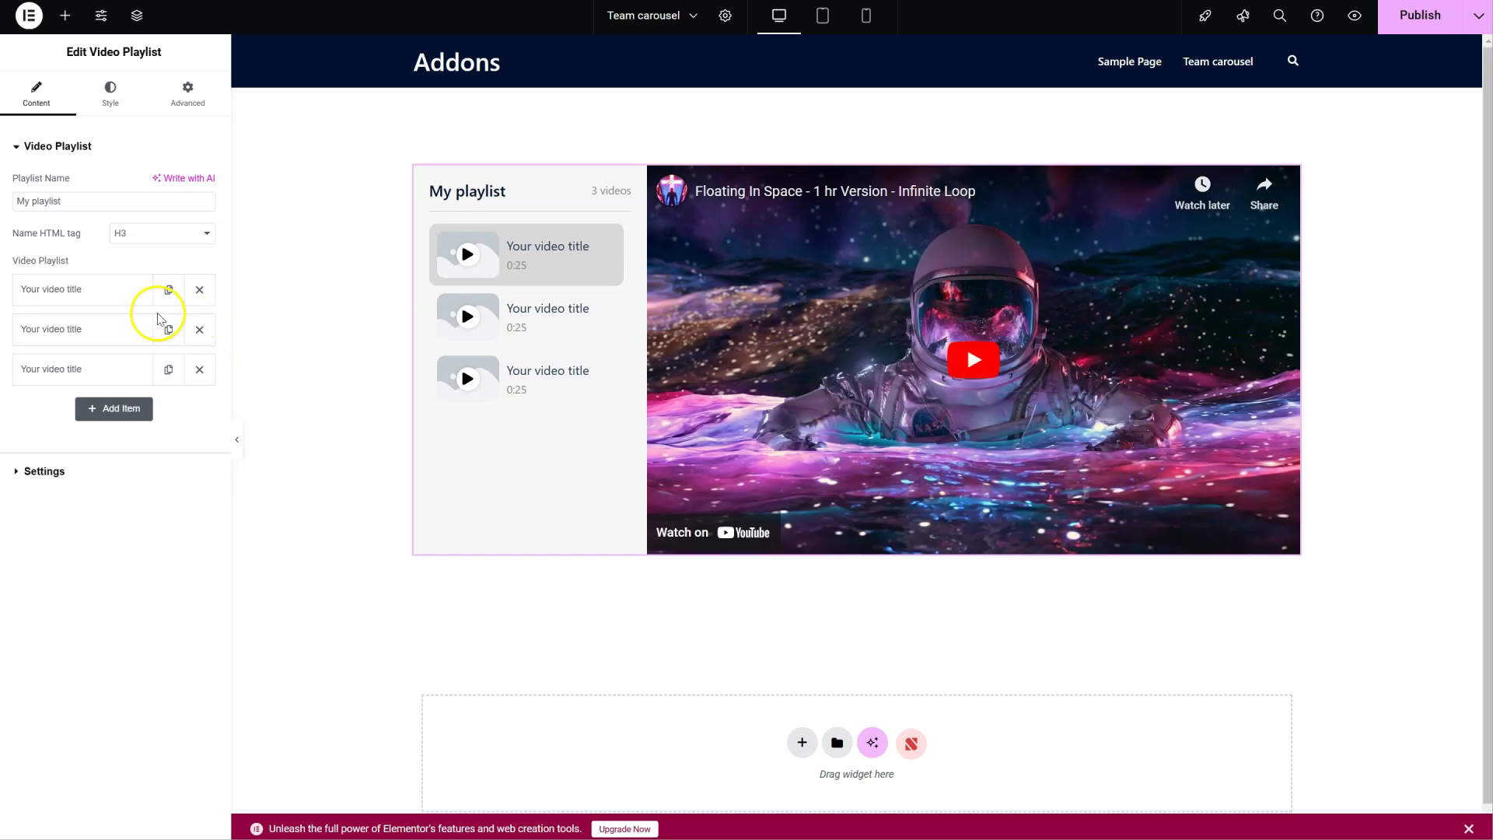
Step: Keep YouTube as the first video's source and set the pasta image as its thumbnail
click(107, 304)
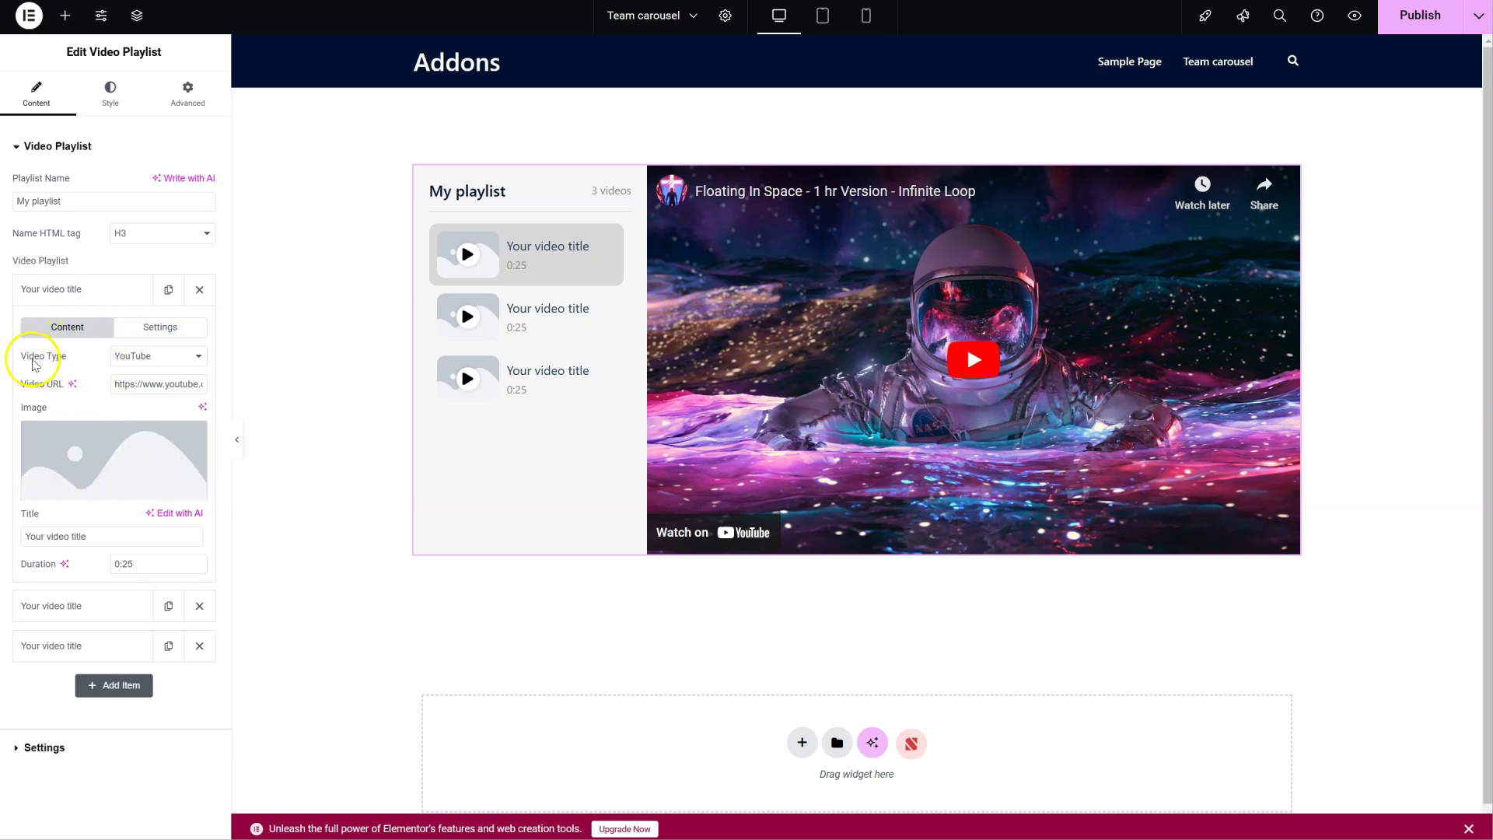
click(154, 358)
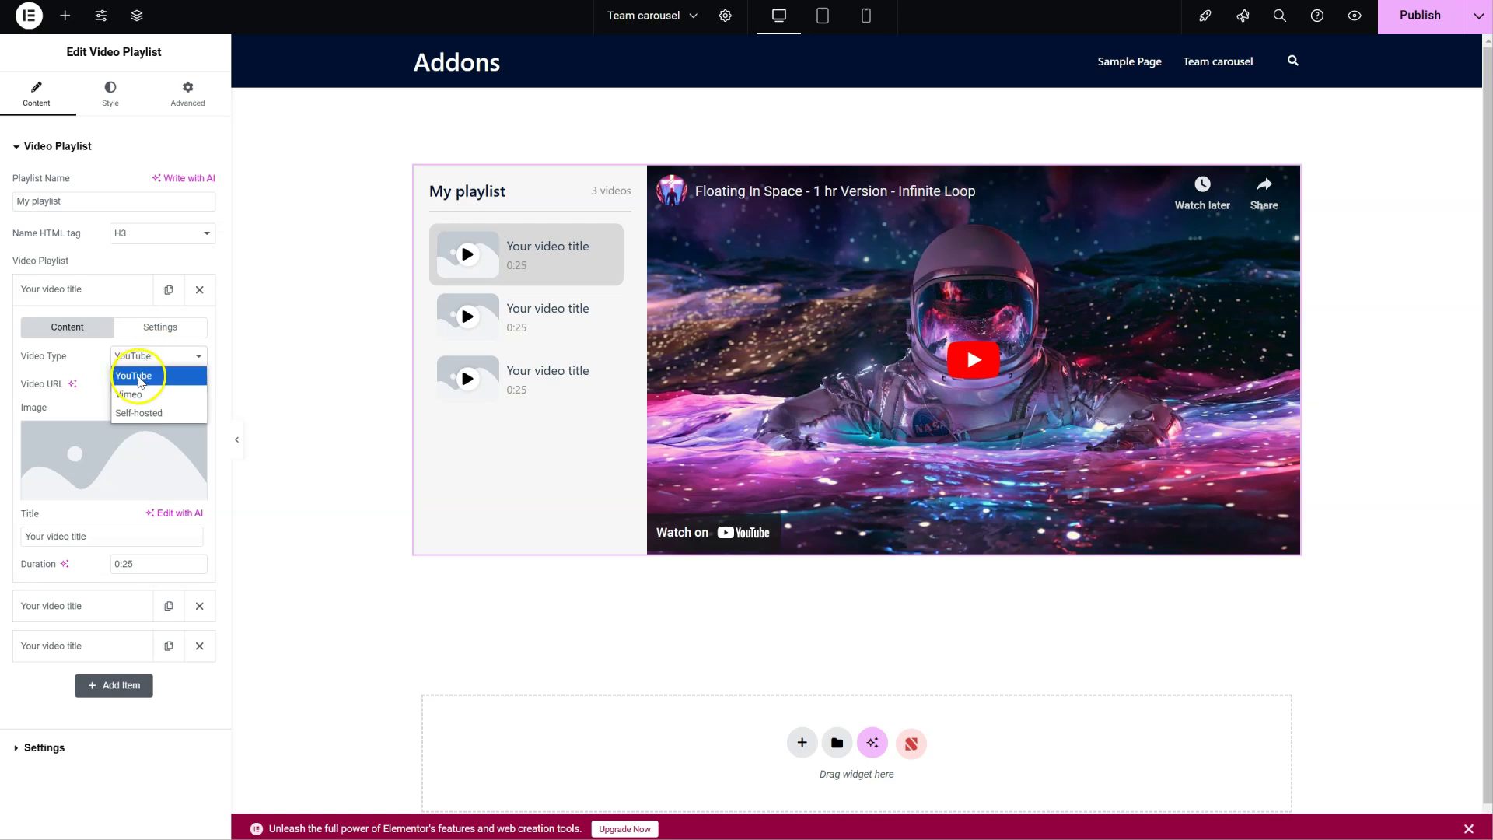
click(91, 368)
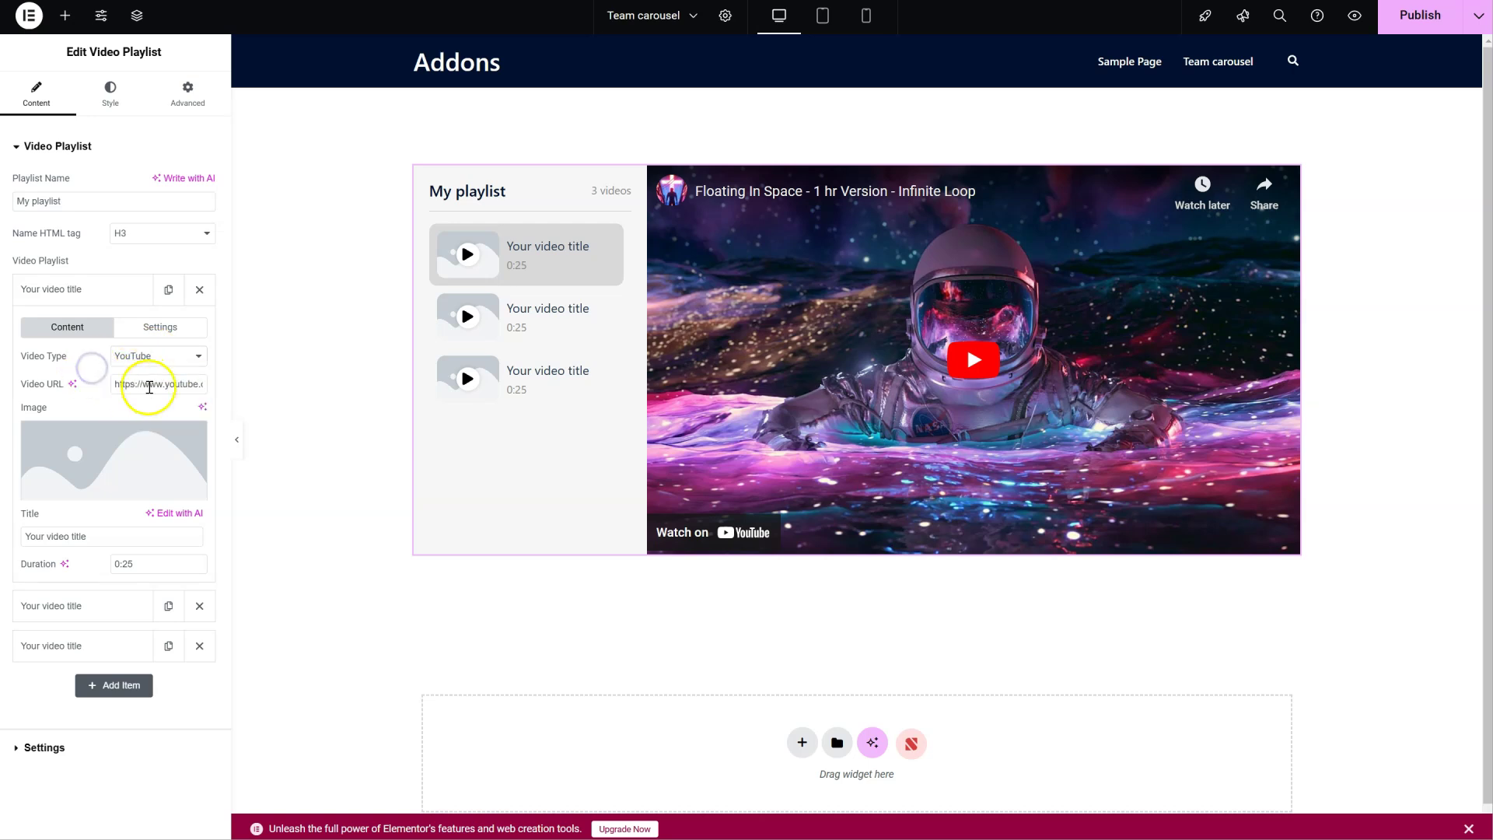
click(143, 386)
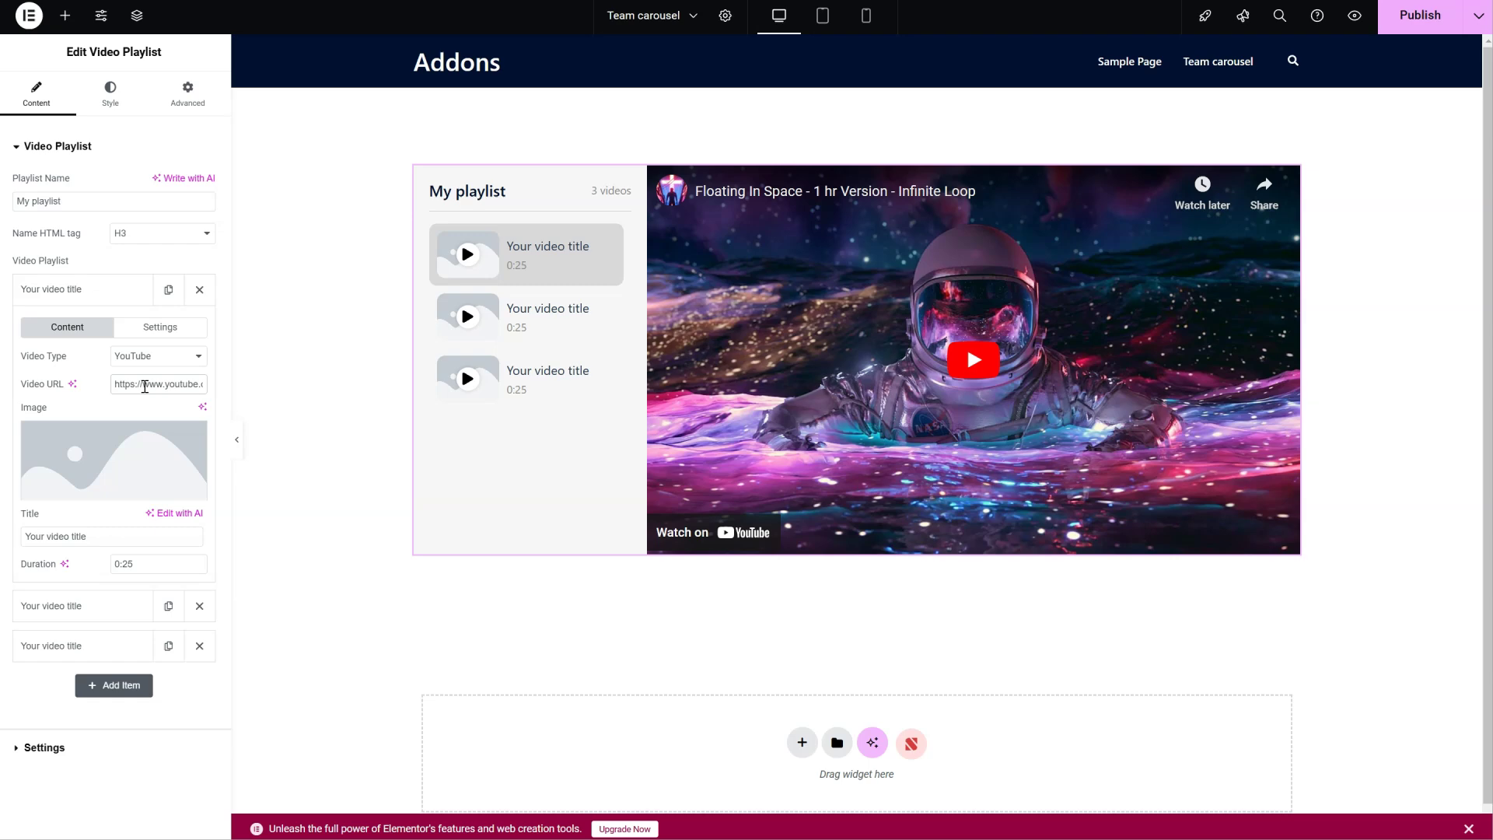
click(109, 447)
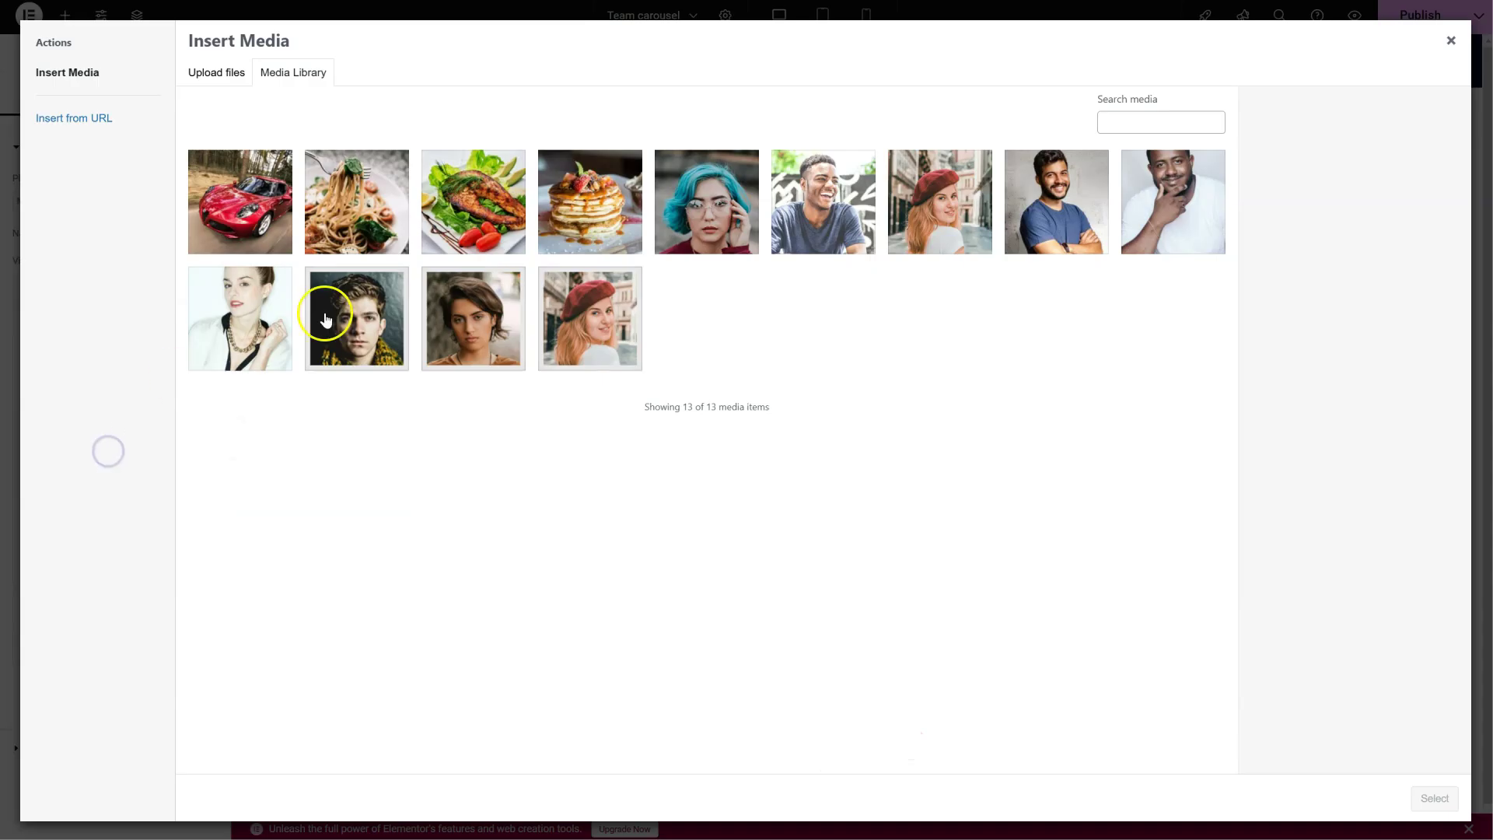
click(344, 229)
click(1435, 798)
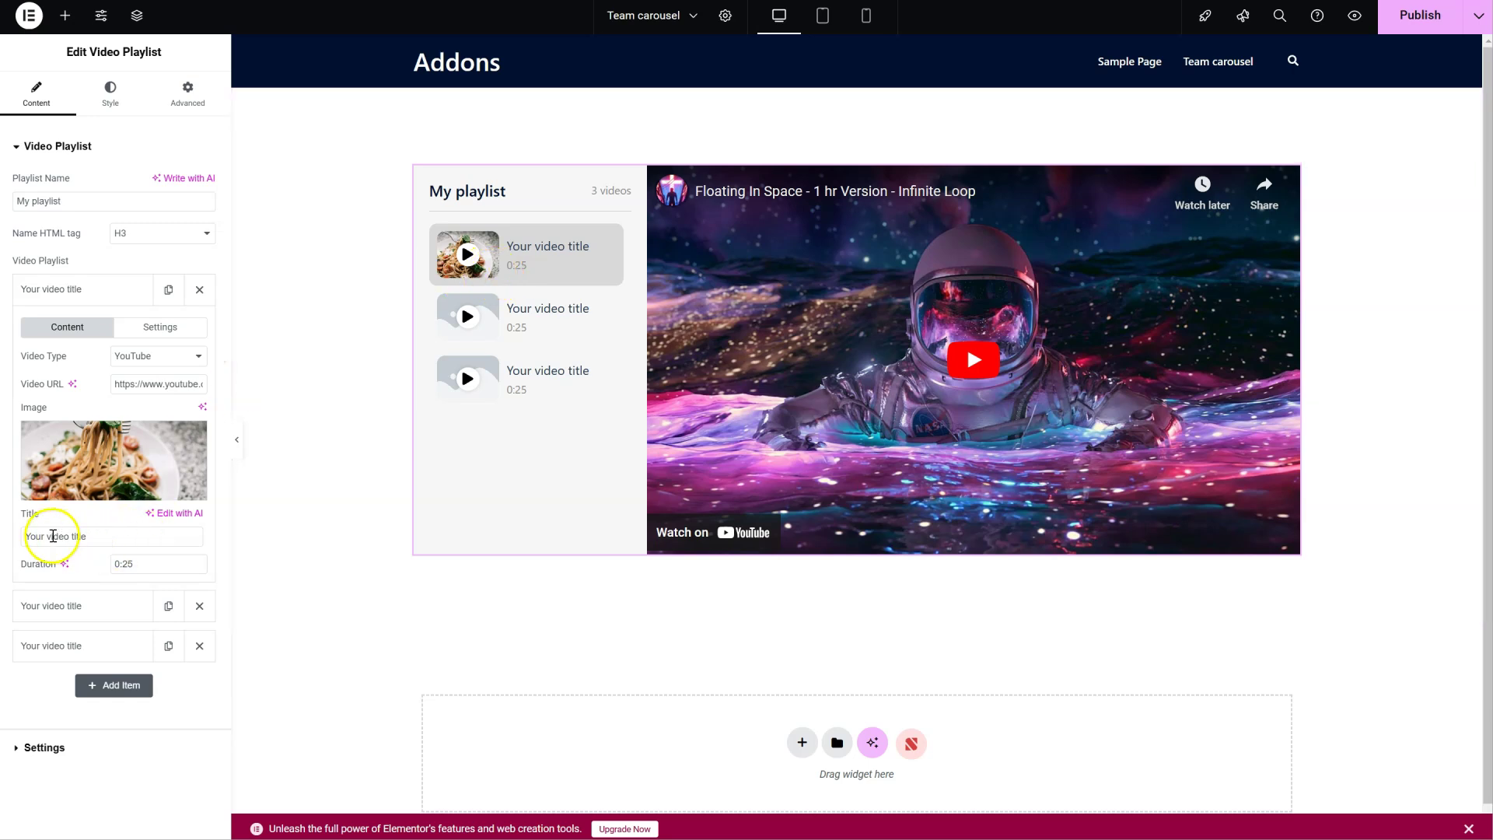
Step: Change the first video's title to 'My video title' and its duration to 0:35
text(My)
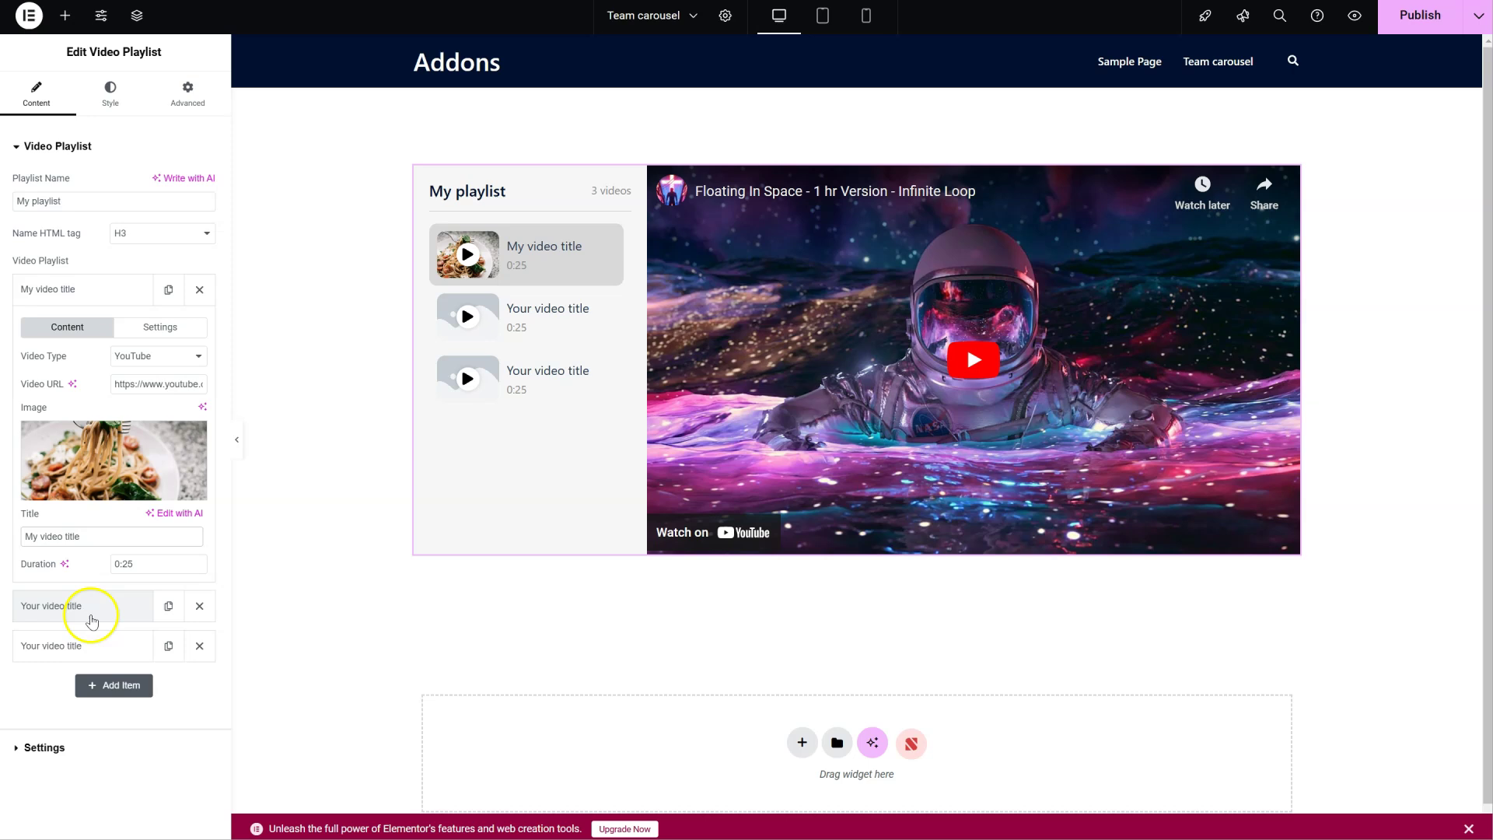
click(125, 566)
key(BackSpace)
text(3)
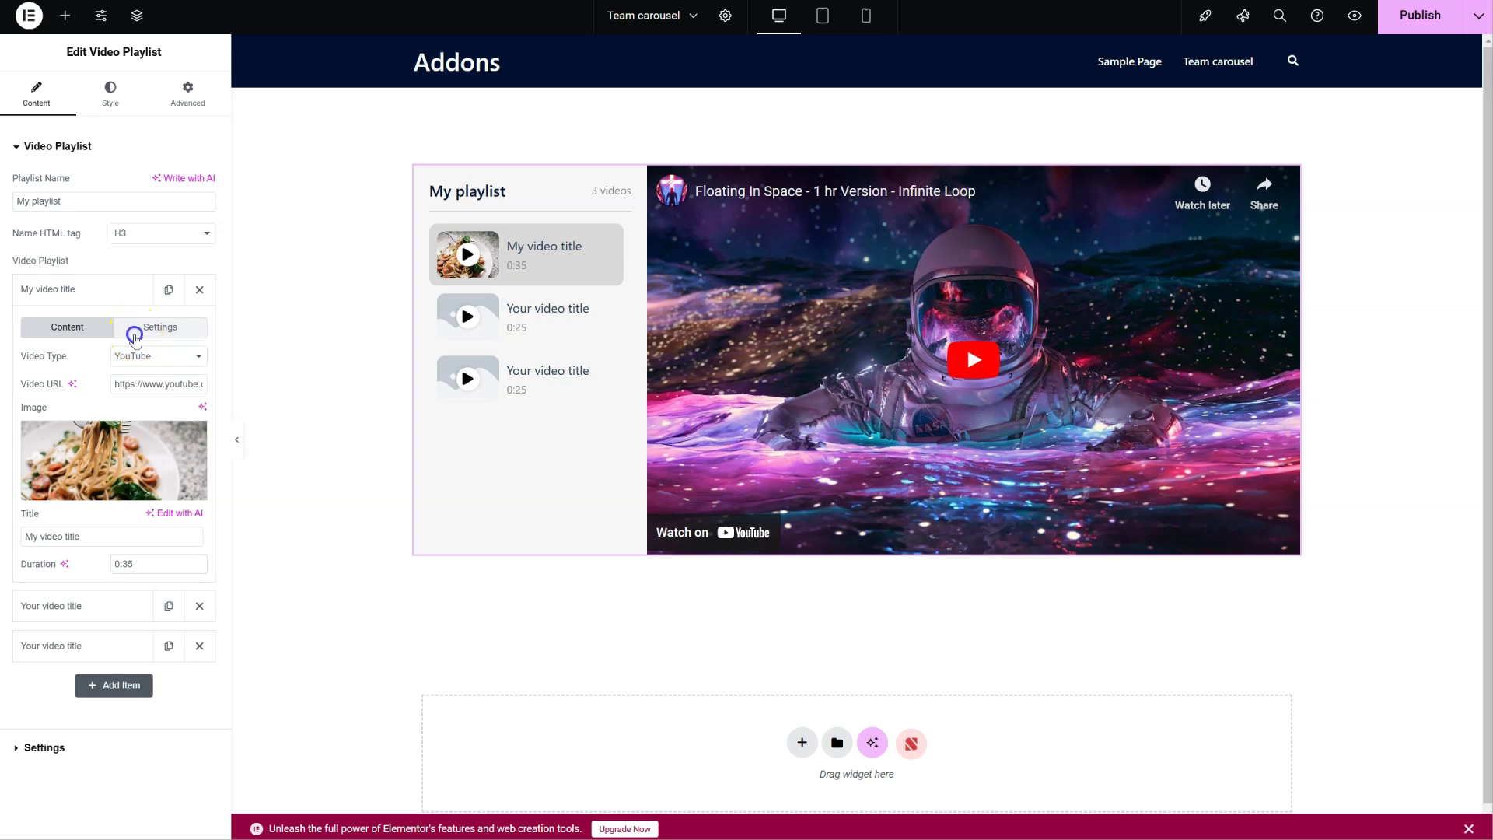
Step: Review the first video's playback options, then return to its content fields
click(135, 335)
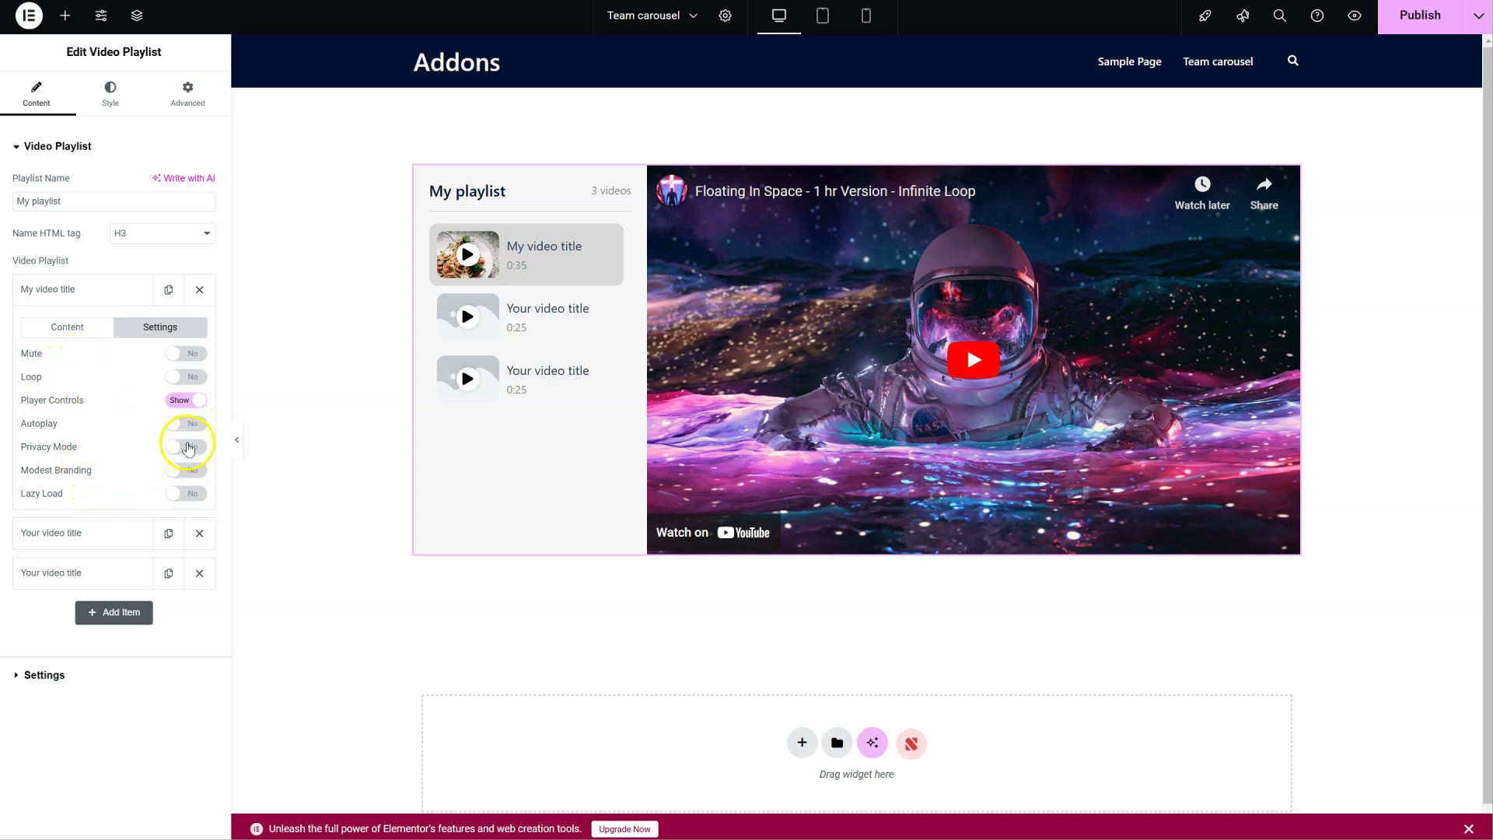
click(96, 328)
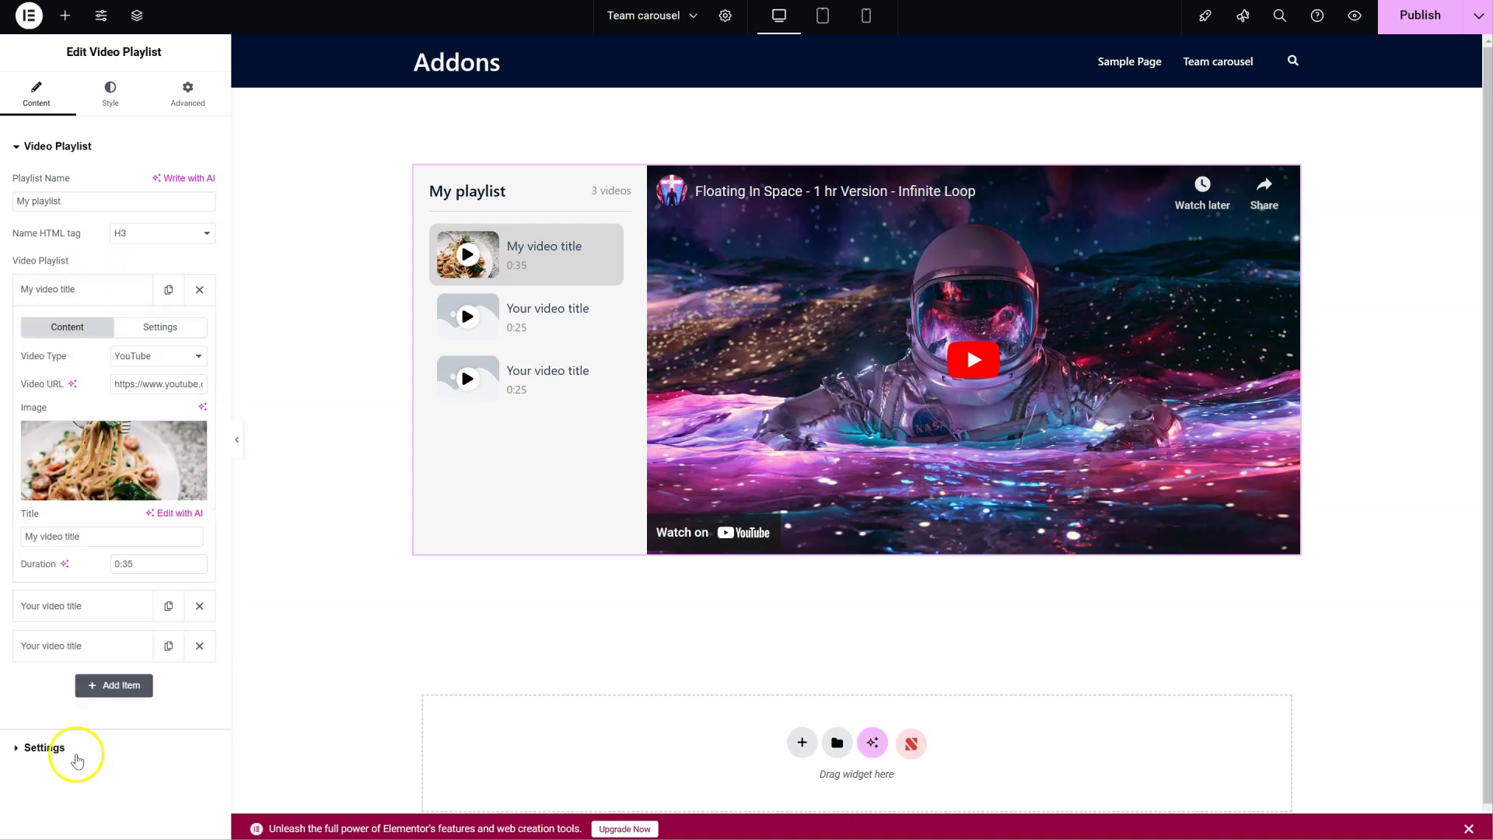
Step: Set playlist height to 517 px, navigation width to 305 px, and navigation position Left
click(49, 748)
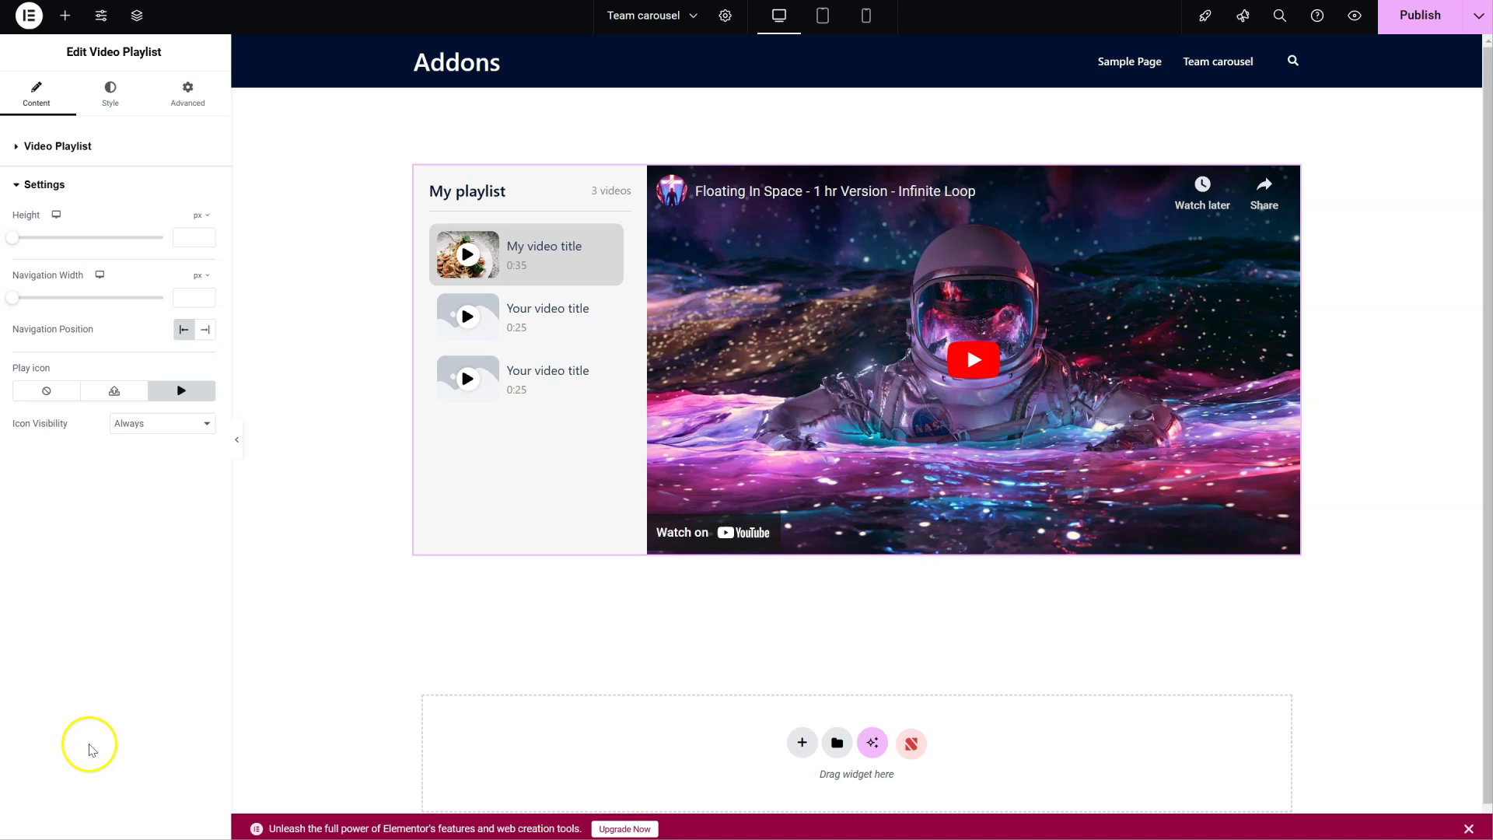
drag(12, 237, 83, 263)
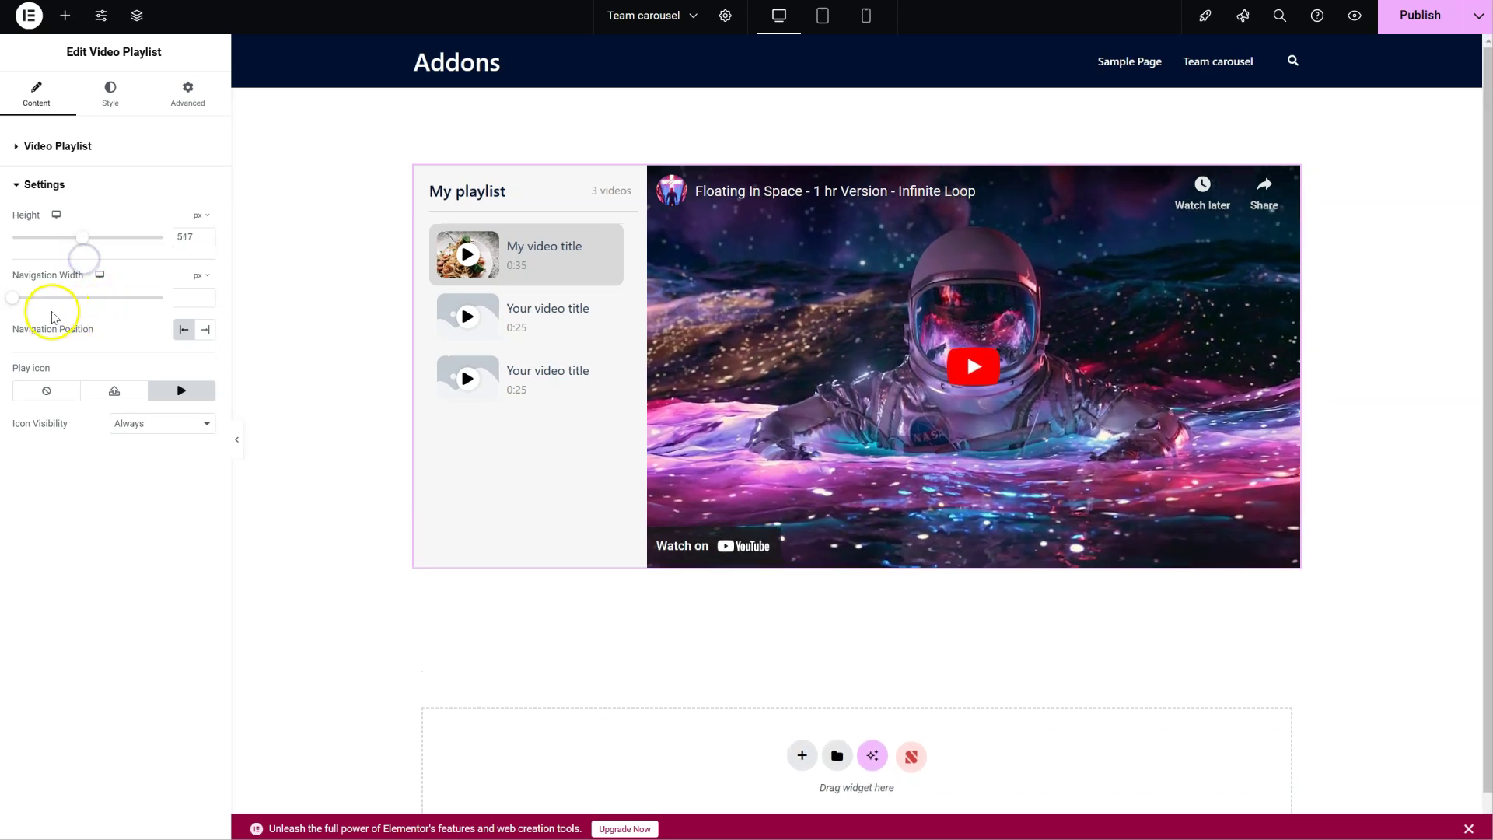
click(26, 301)
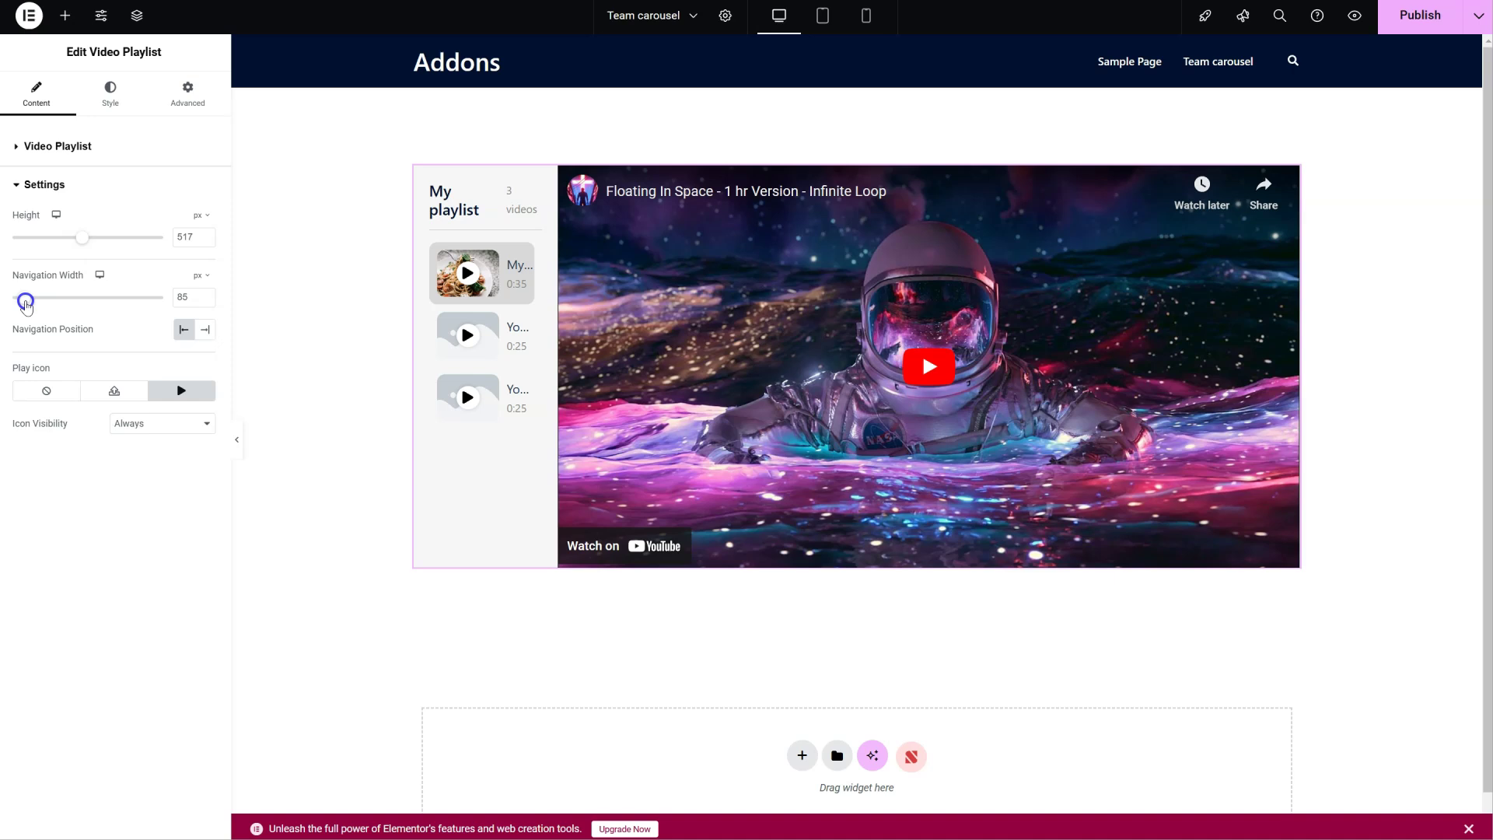
drag(26, 301, 99, 302)
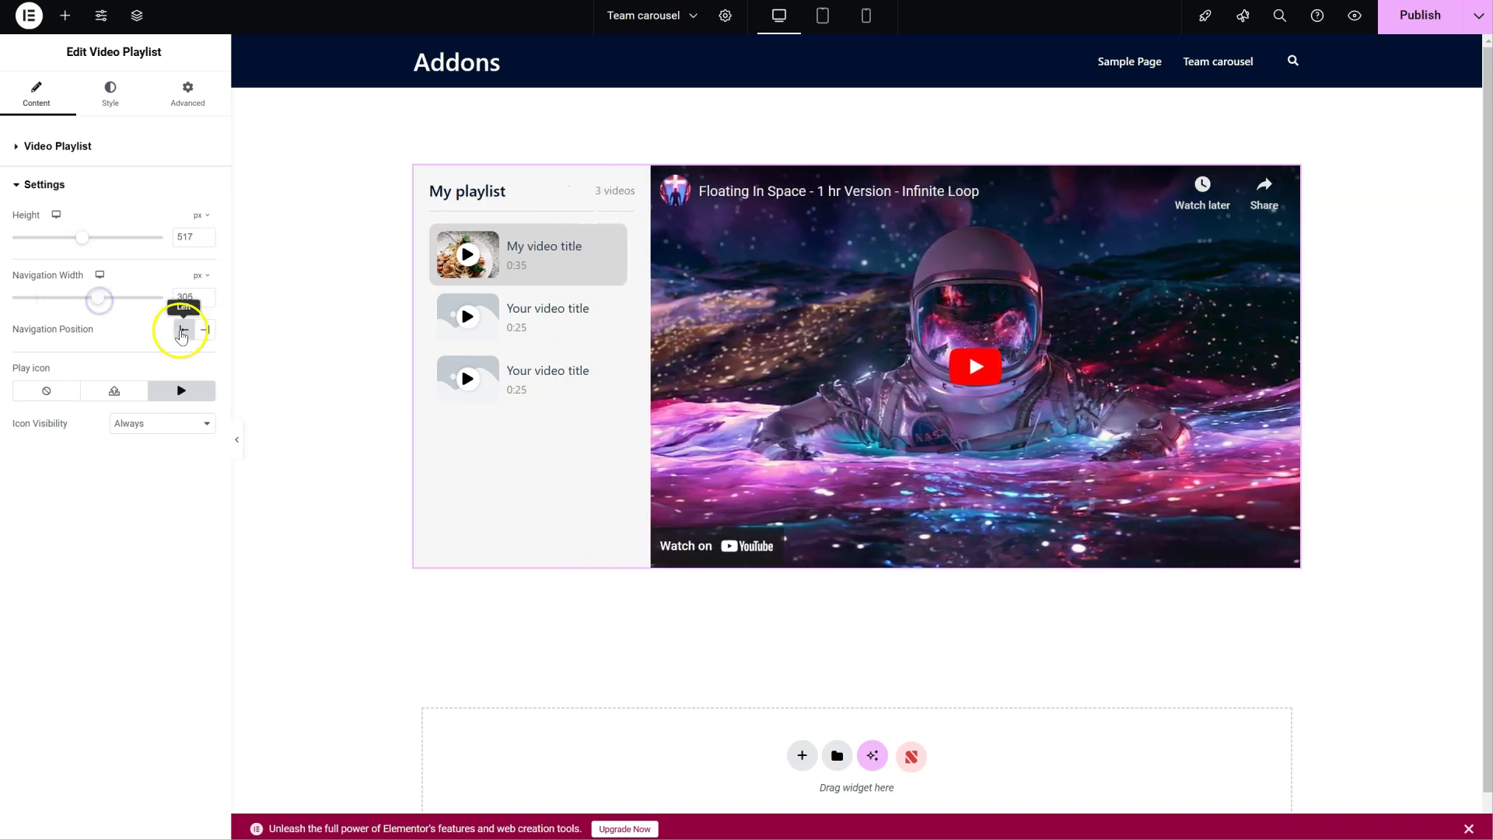
click(200, 331)
click(185, 331)
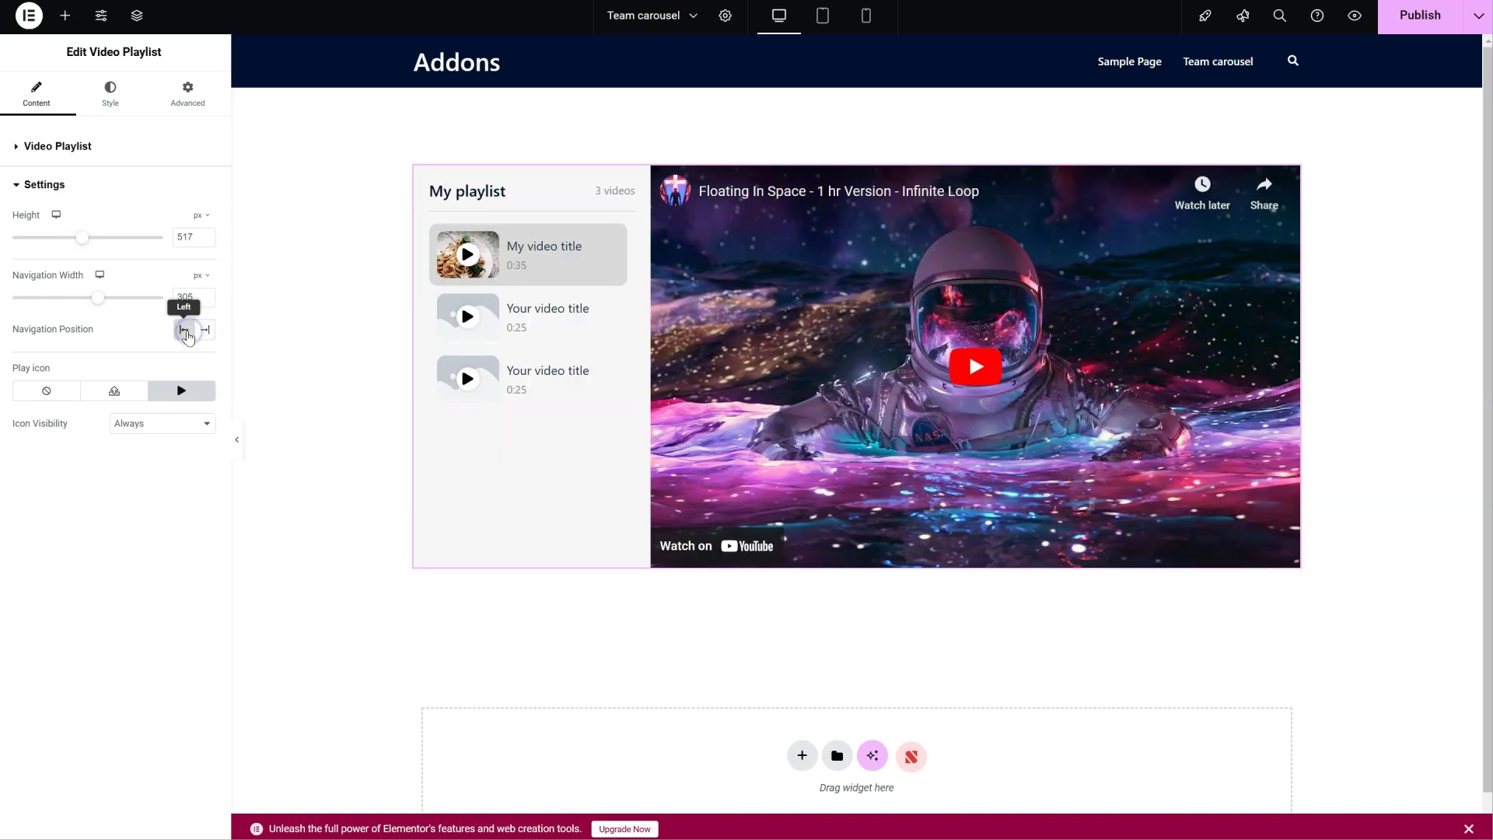
Step: Replace the play icon with the Plus circle icon from the Icon Library
click(182, 396)
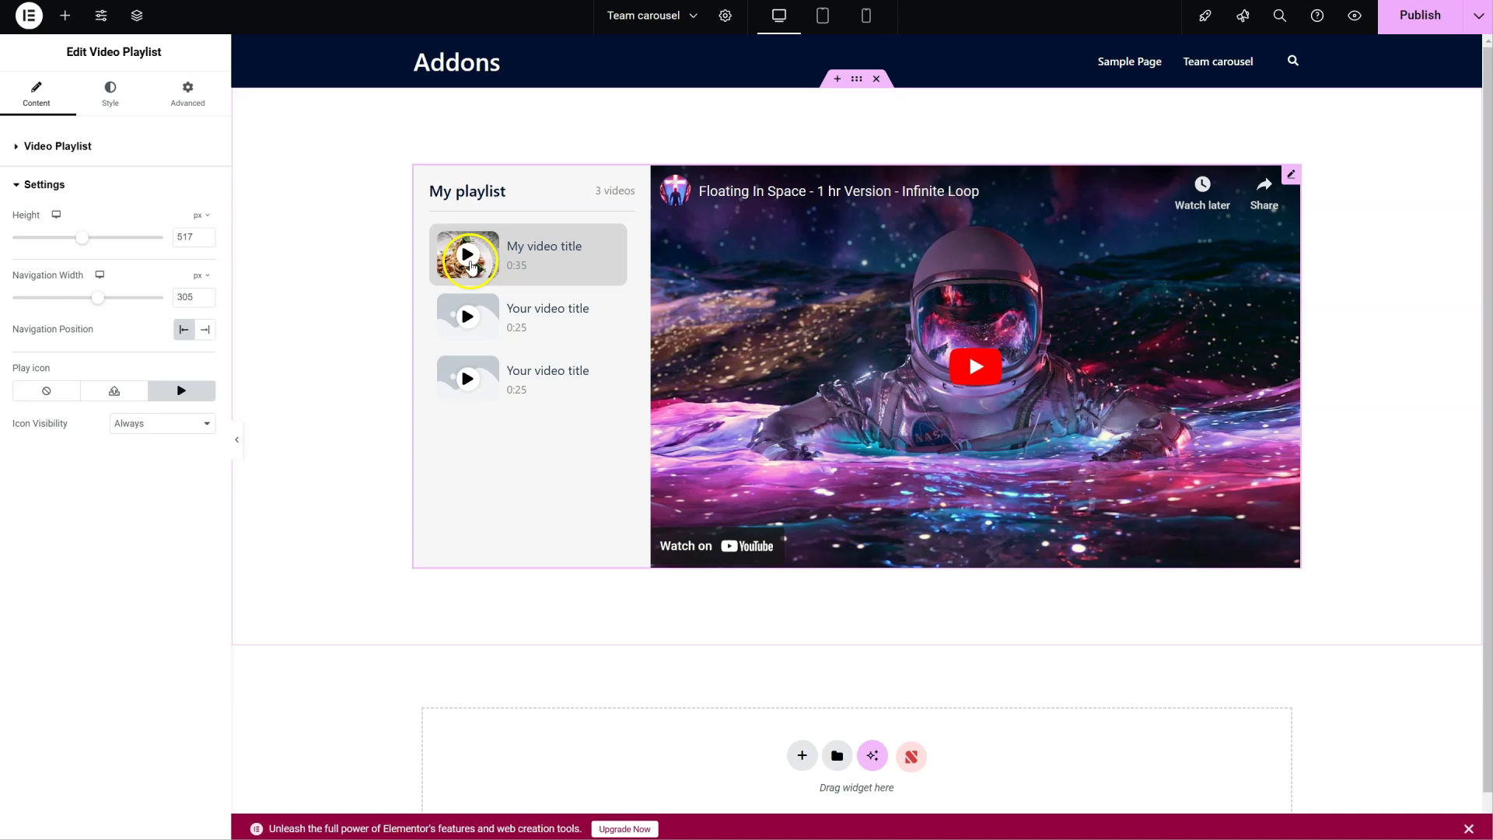
click(199, 389)
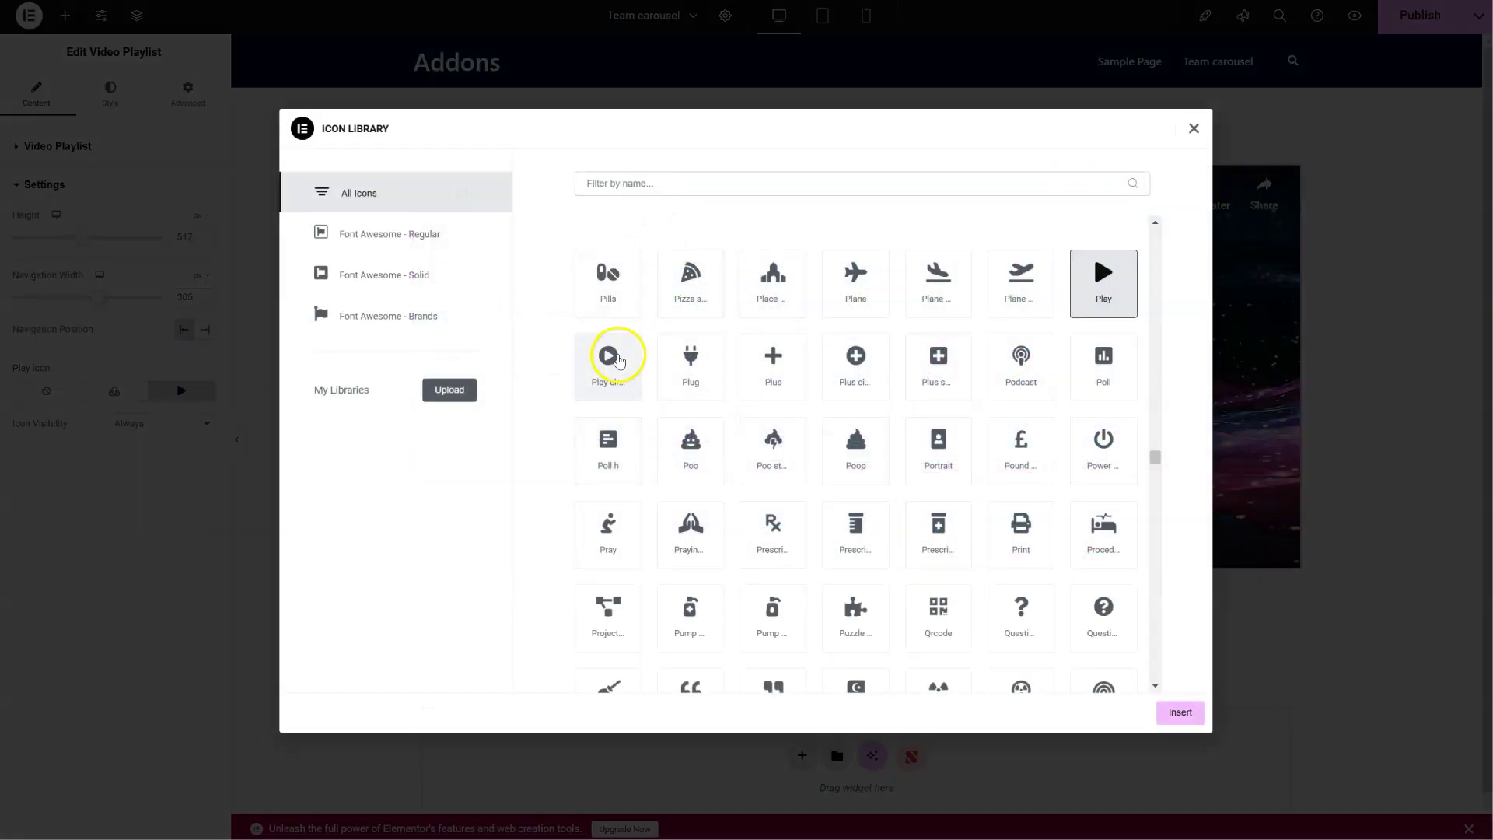
click(615, 359)
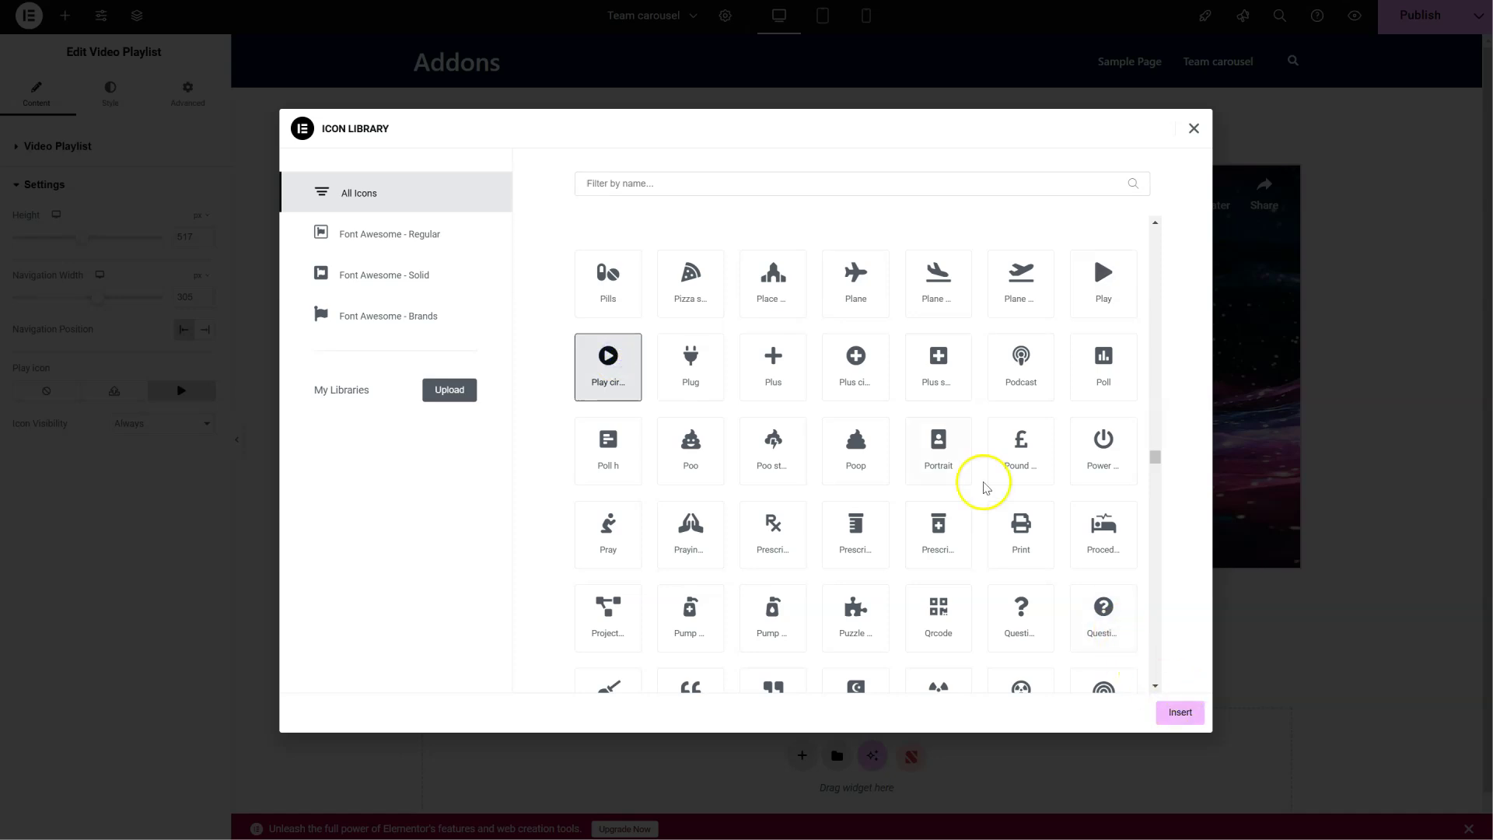
click(864, 376)
click(1168, 707)
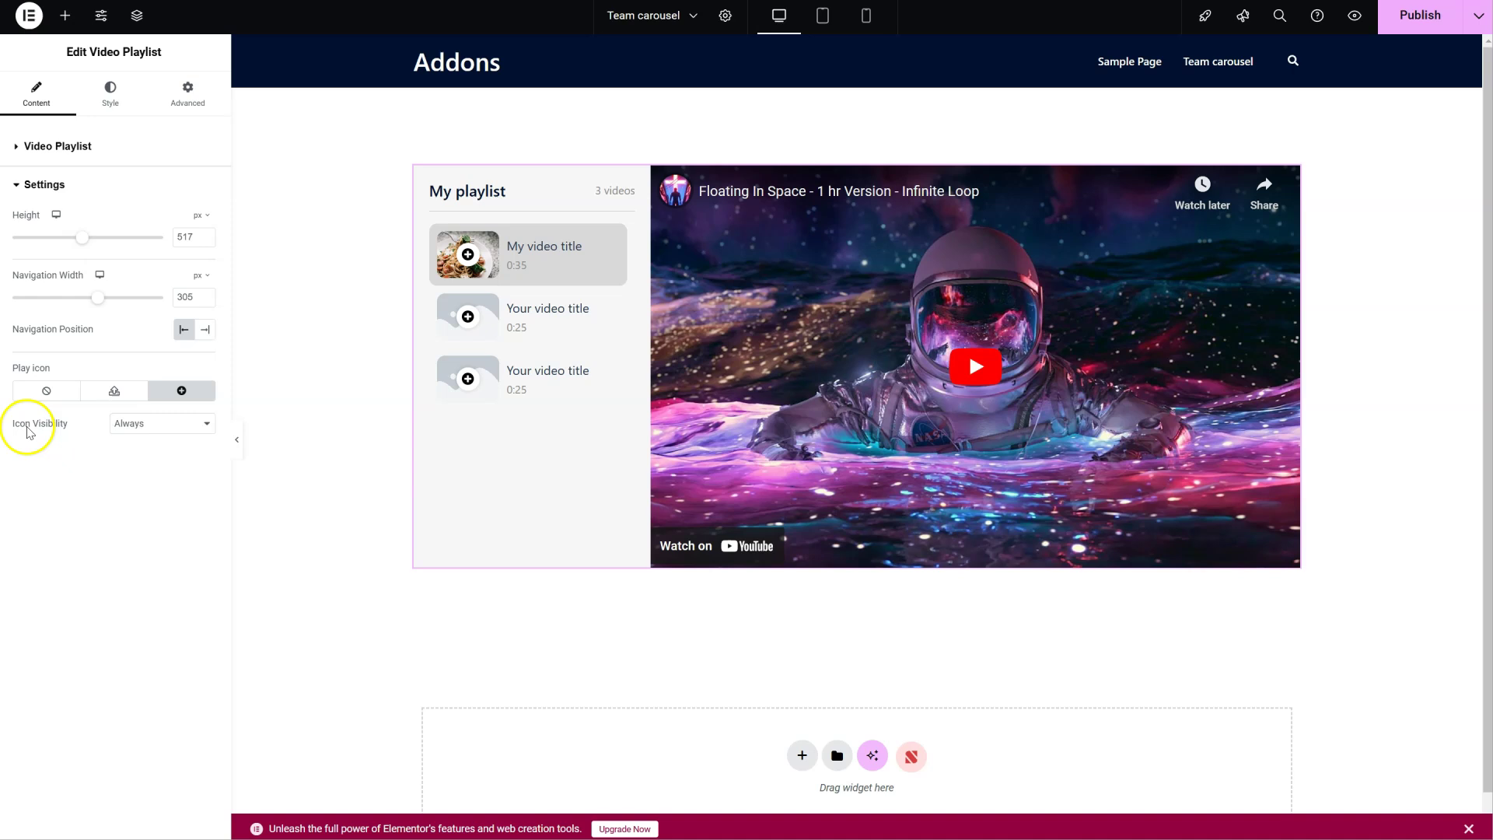
Step: Set play icon visibility to On Hover and switch between the first and second videos to test
click(128, 425)
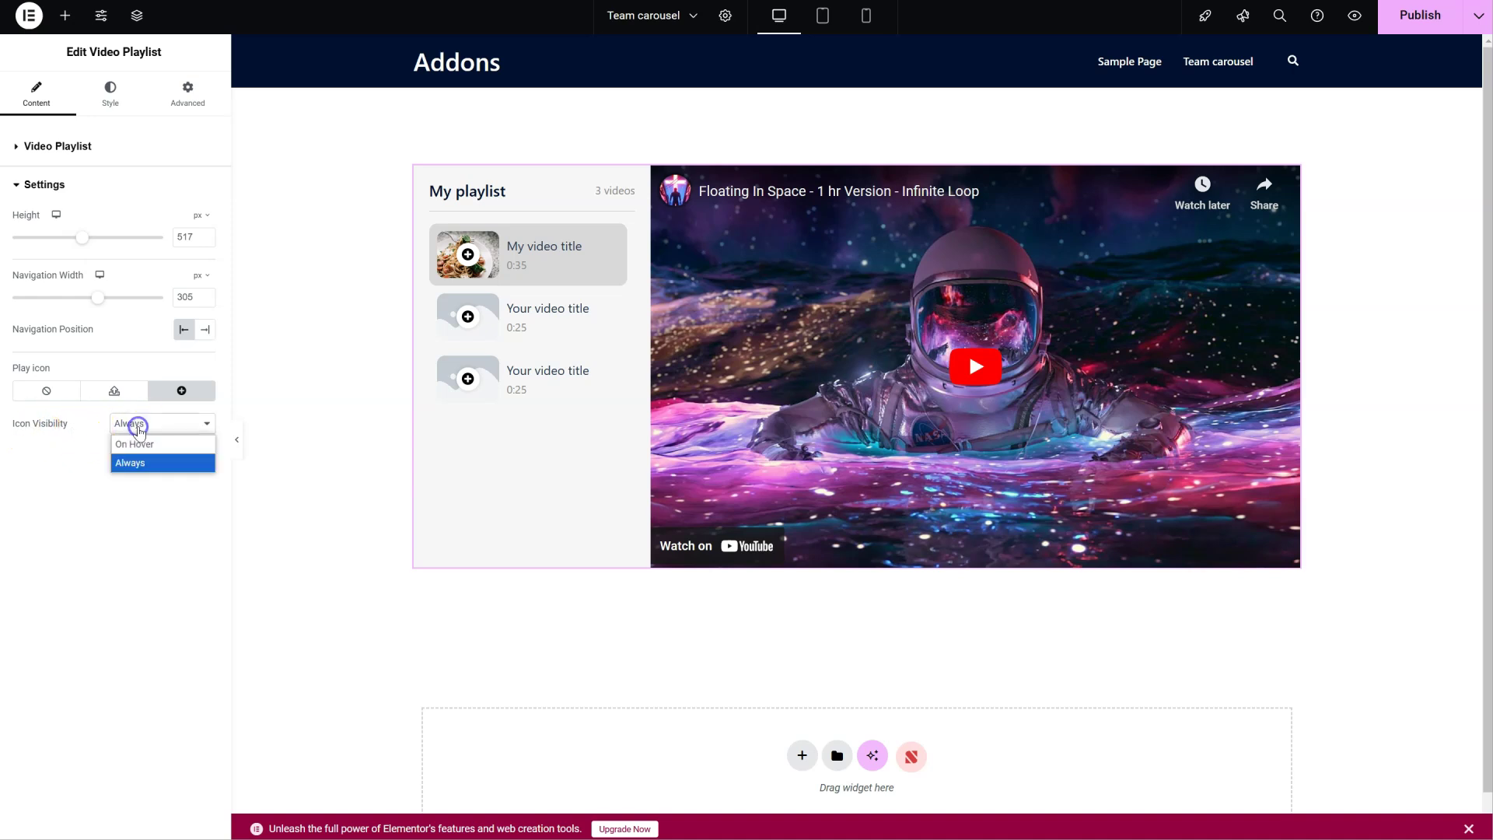
click(159, 446)
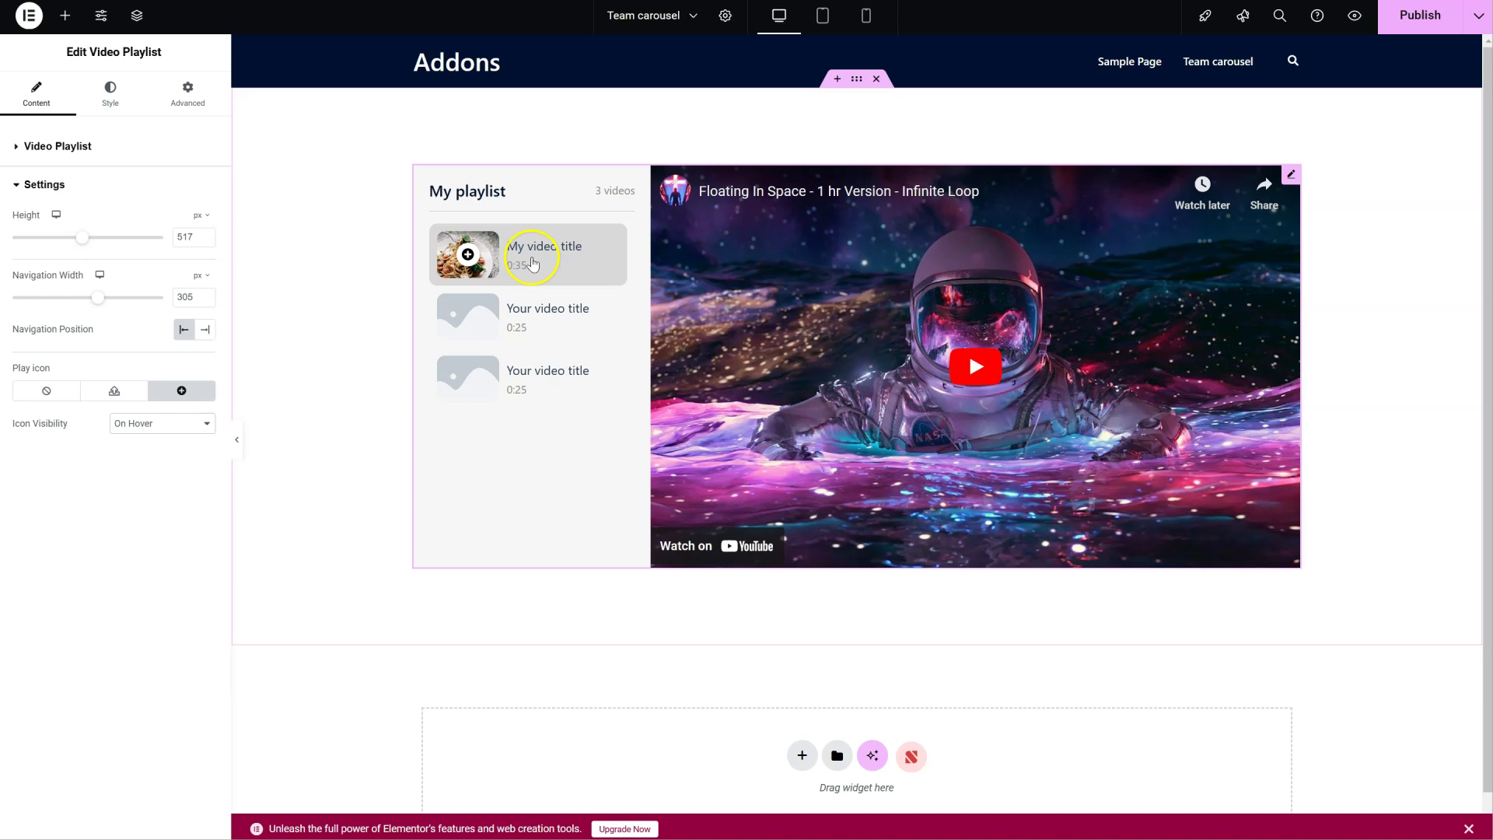
click(533, 265)
click(600, 308)
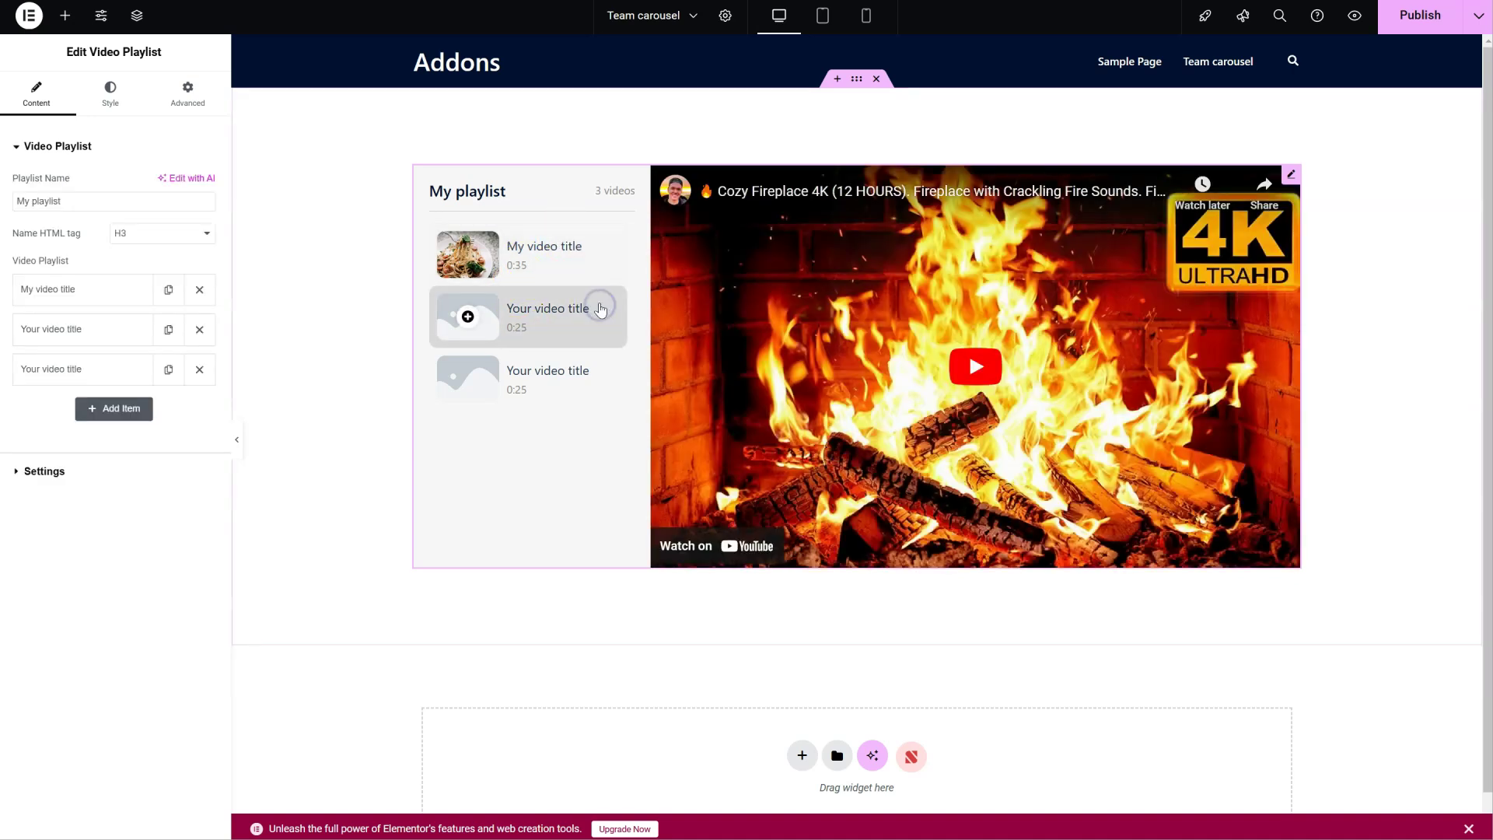
click(590, 265)
click(590, 302)
click(591, 268)
click(591, 305)
Step: In Style > Navigation, set the linked navigation padding to 20 px
click(110, 94)
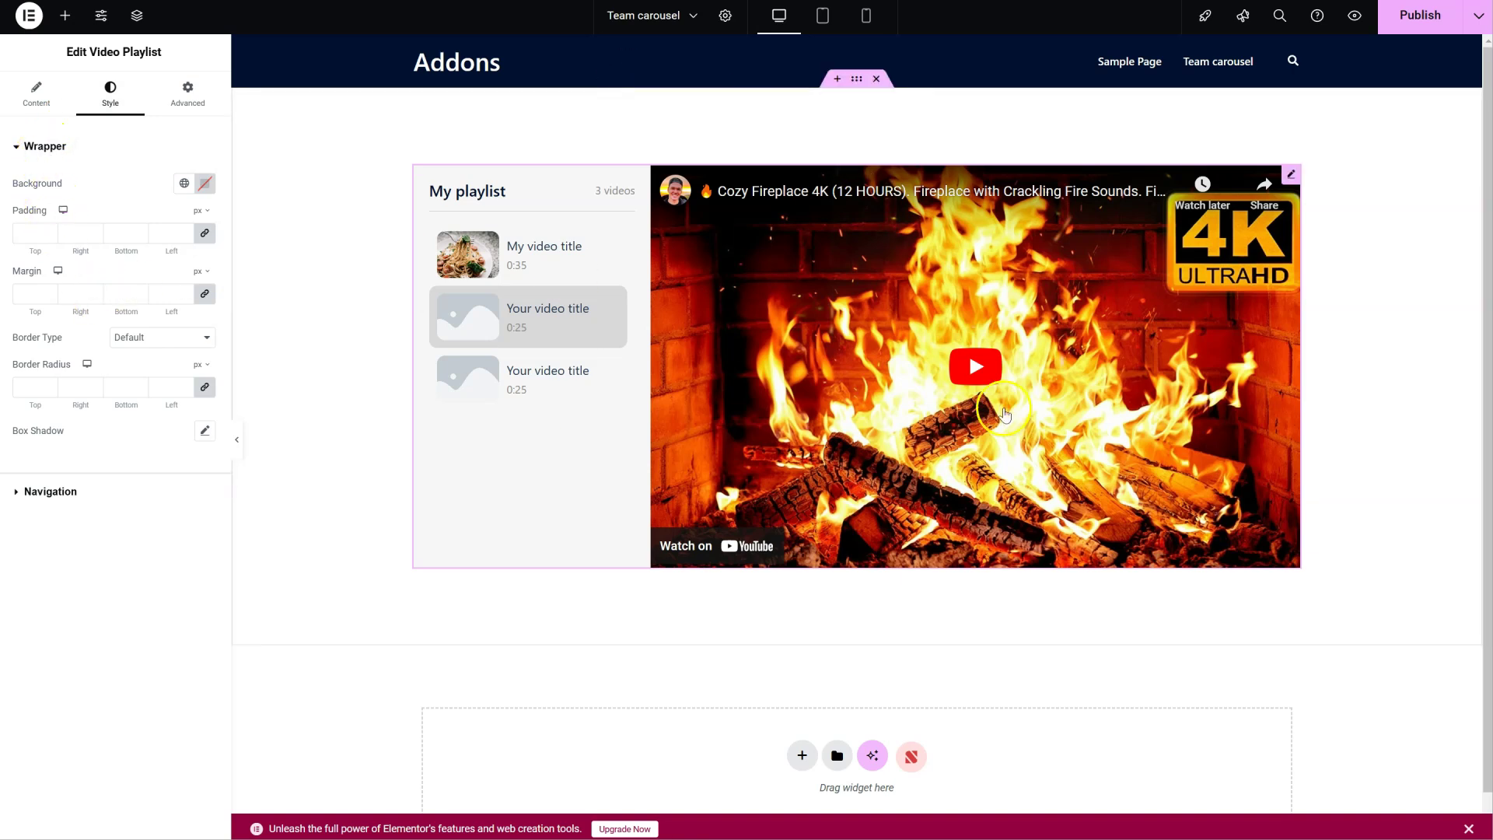
click(52, 491)
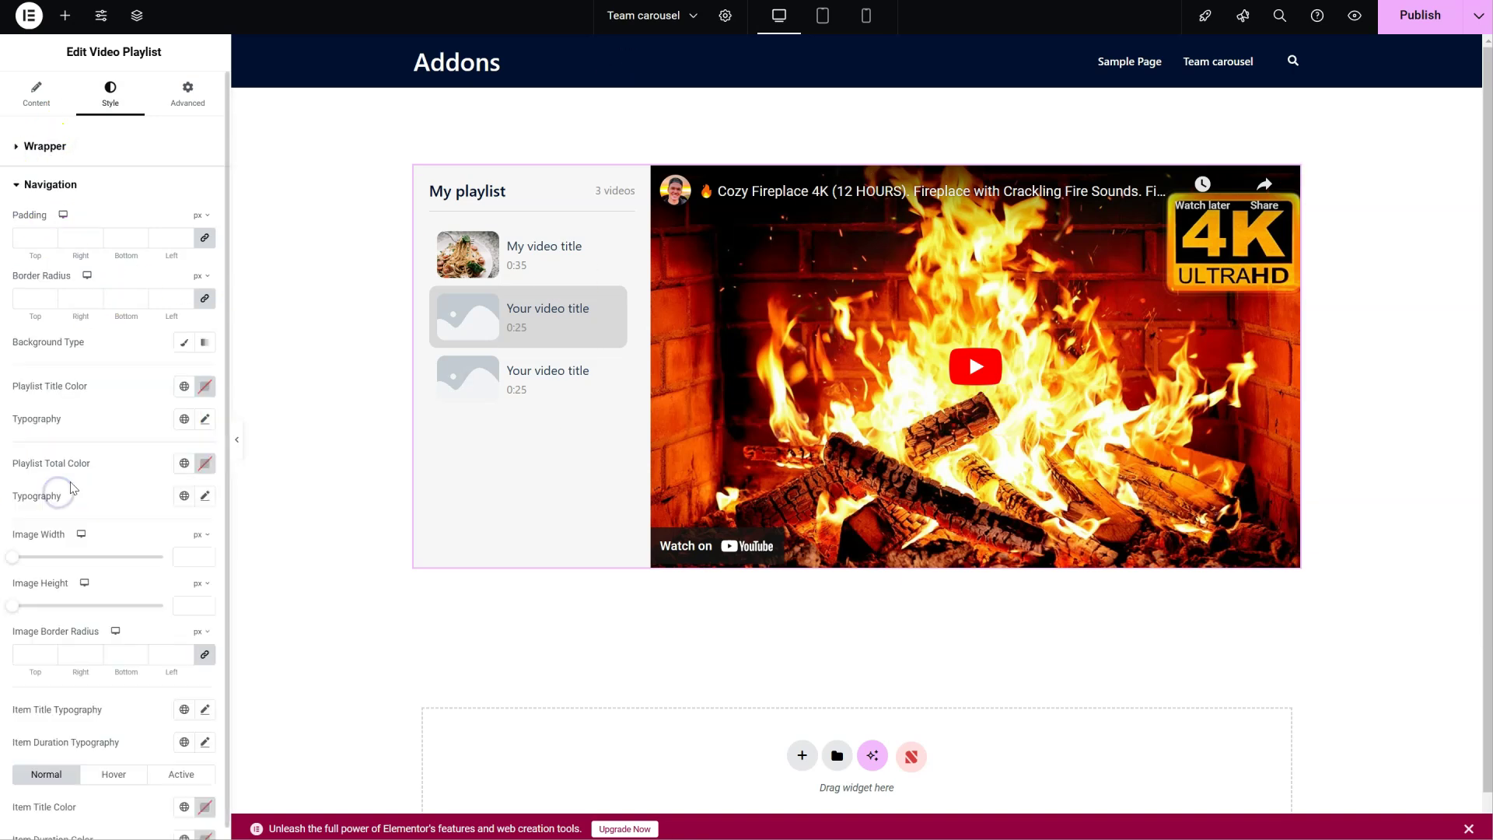
scroll(85, 378, down, 1)
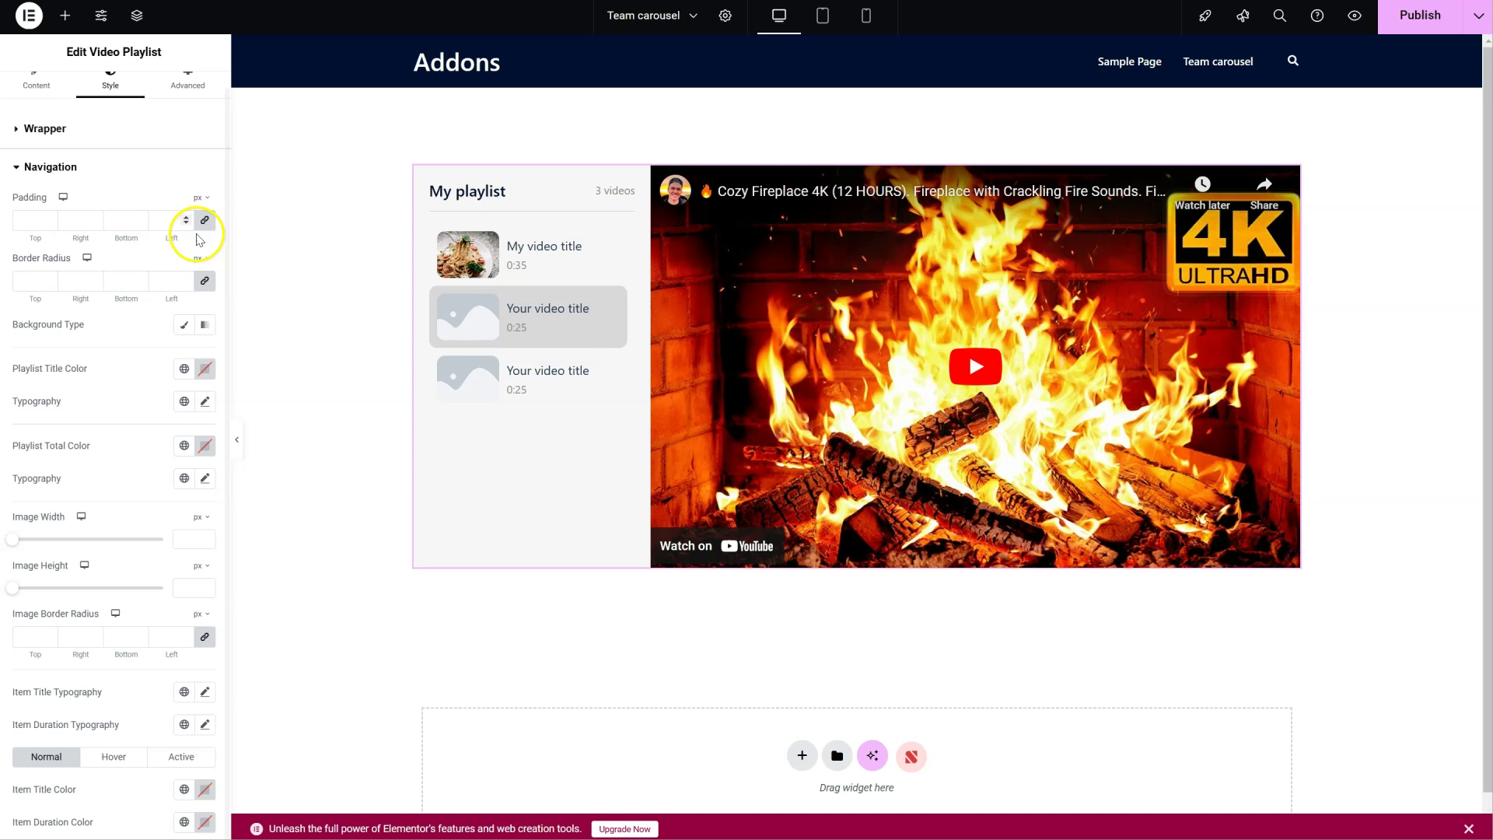
click(20, 222)
text(50)
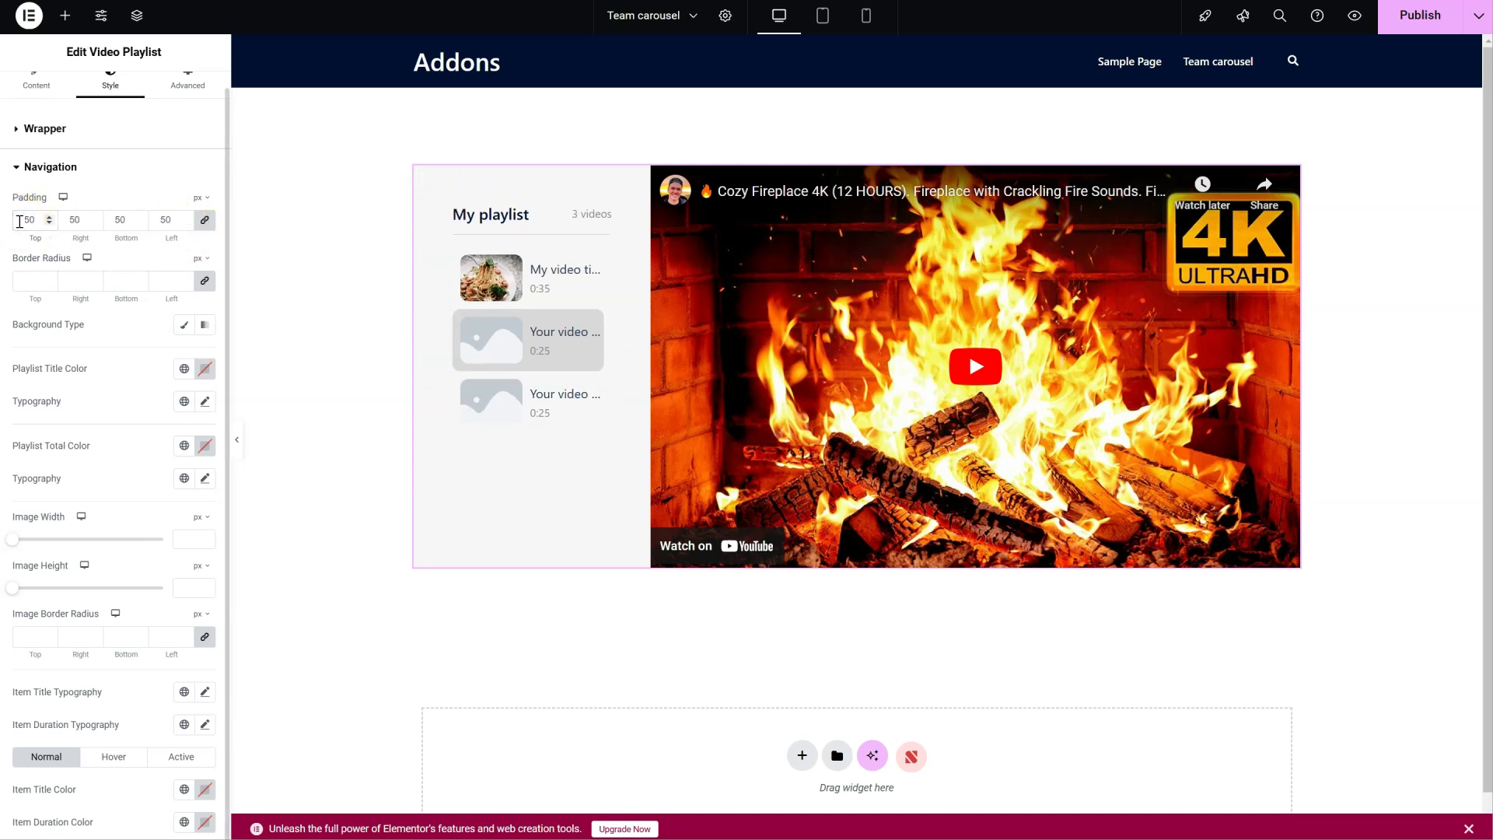
double_click(27, 221)
text(20)
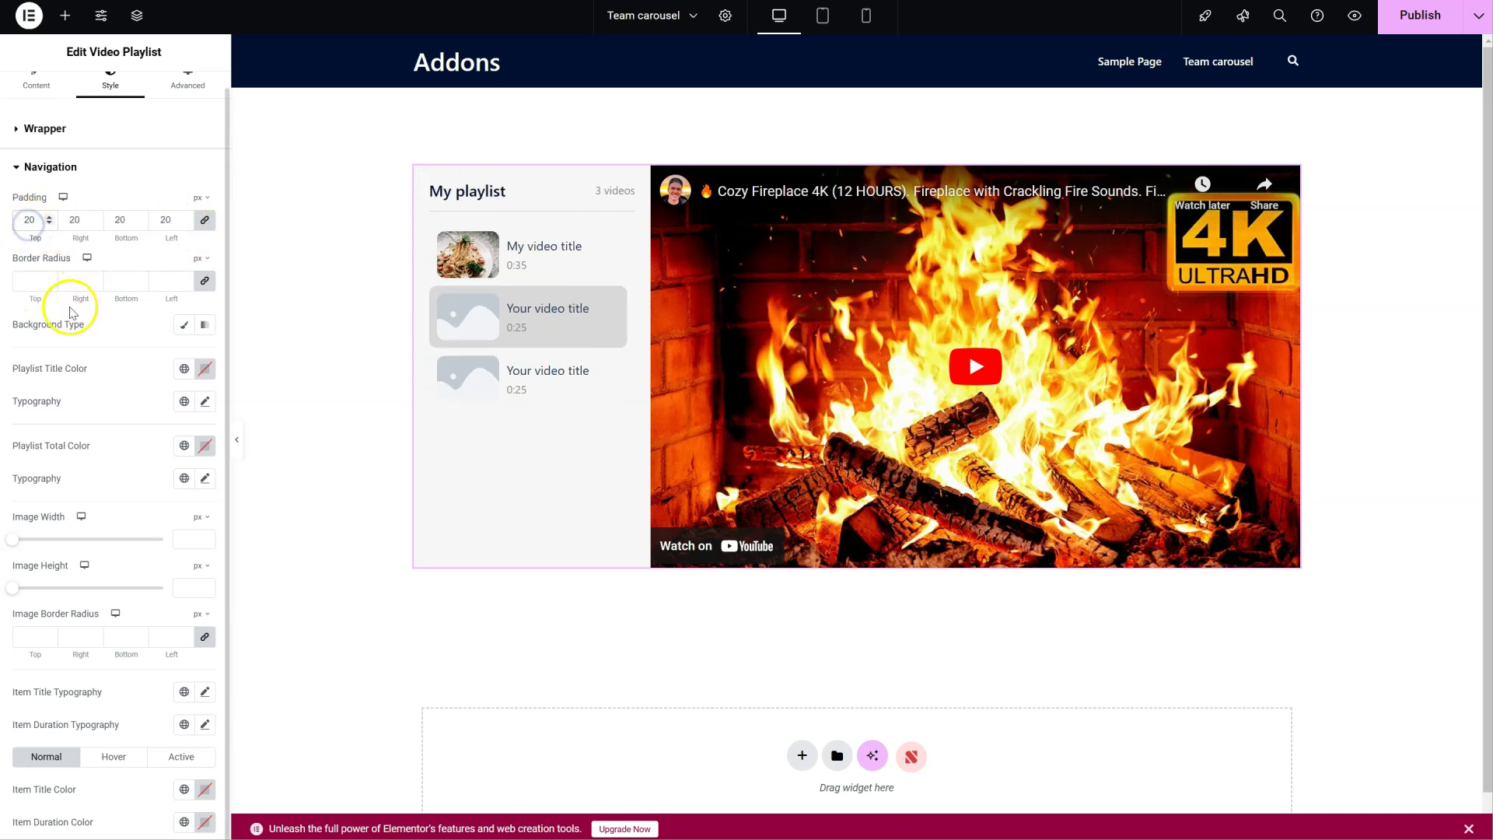
Step: Give the navigation a Classic background with a light grey colour
click(184, 324)
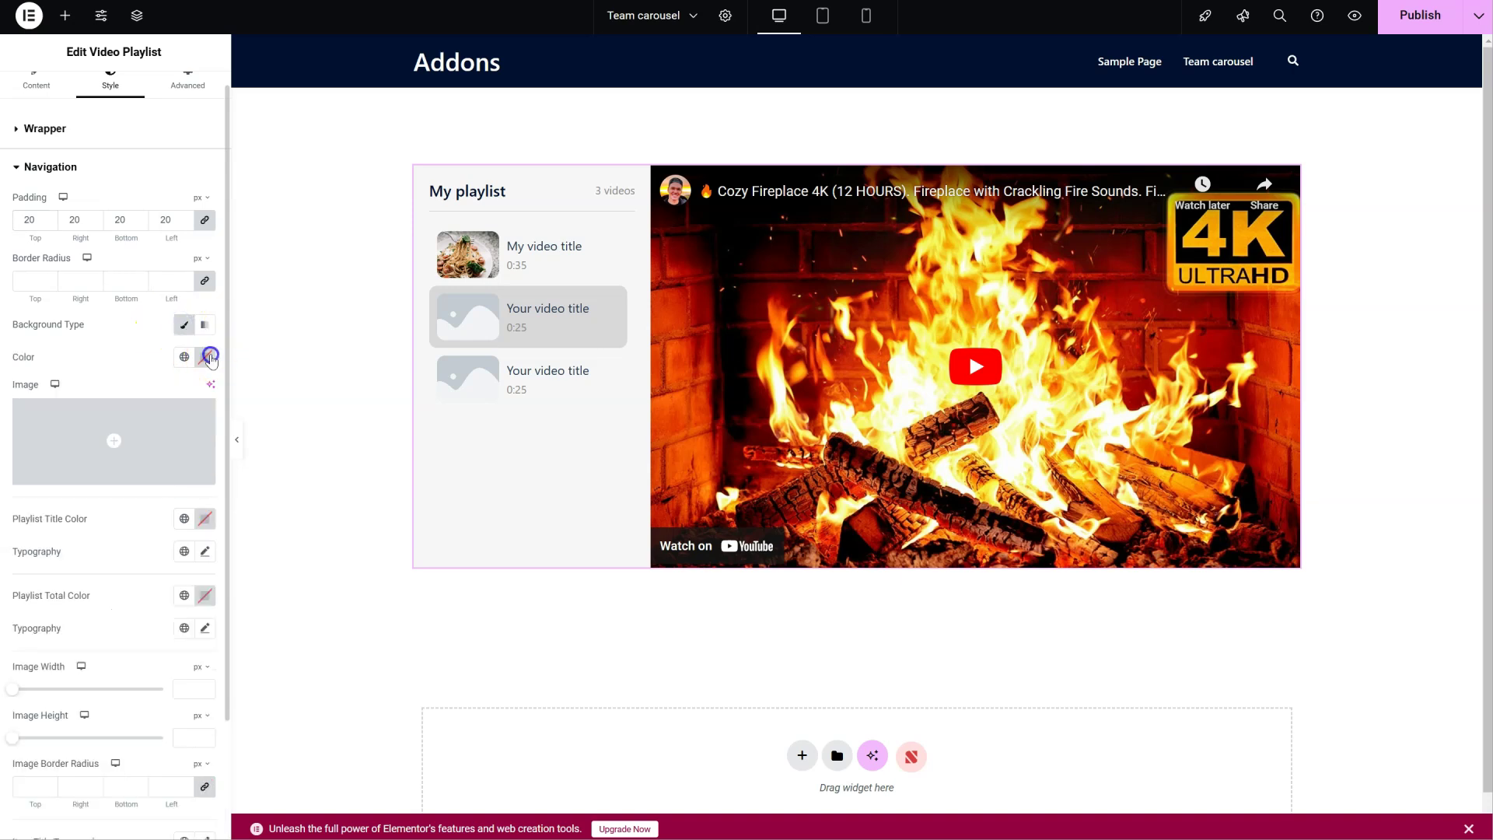
click(204, 357)
drag(190, 427, 111, 430)
click(110, 351)
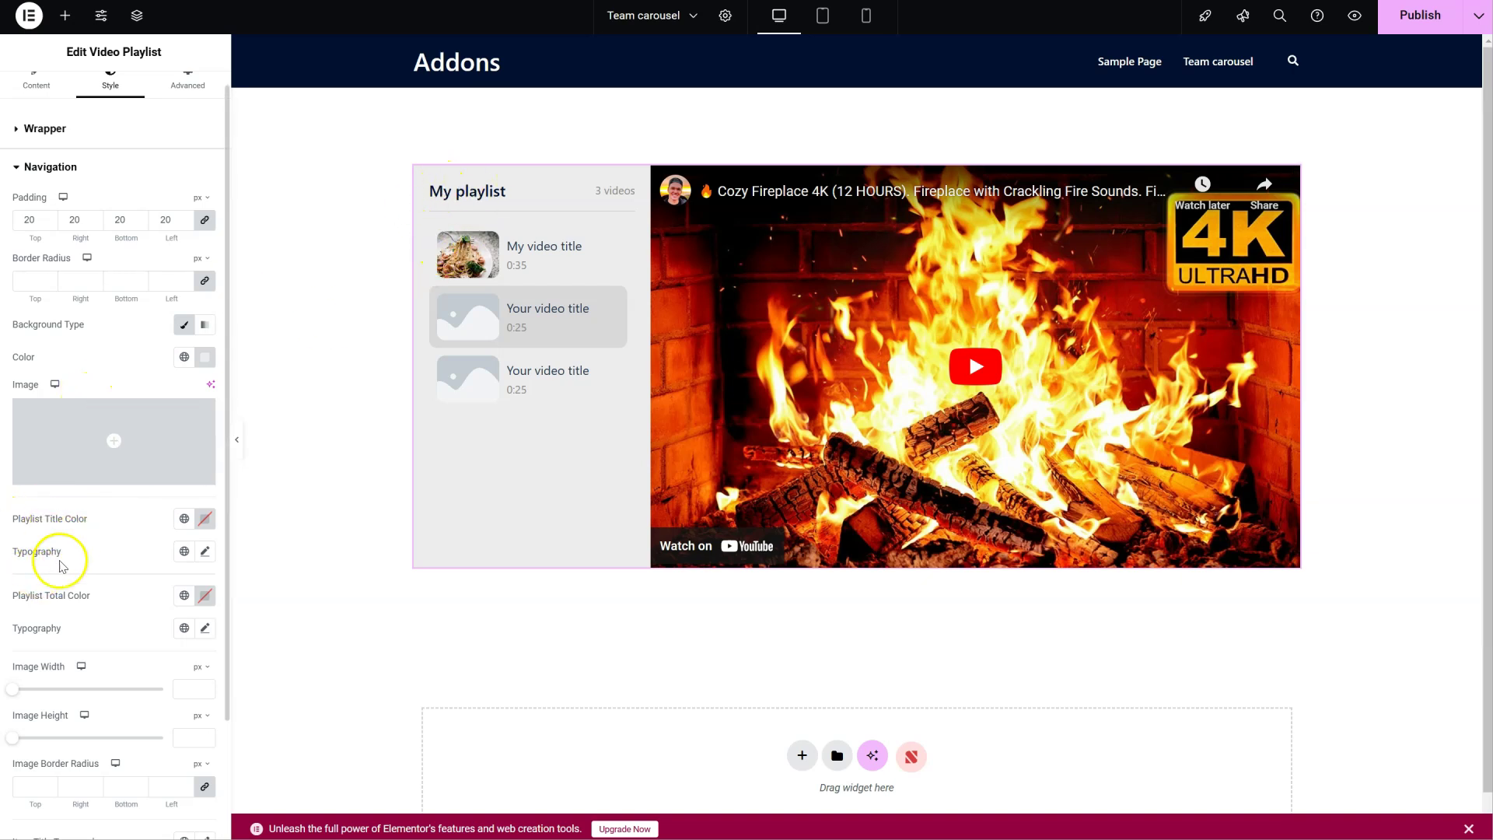
Step: Set the navigation Image Width to 80 and Image Height to 80 px
scroll(82, 574, down, 2)
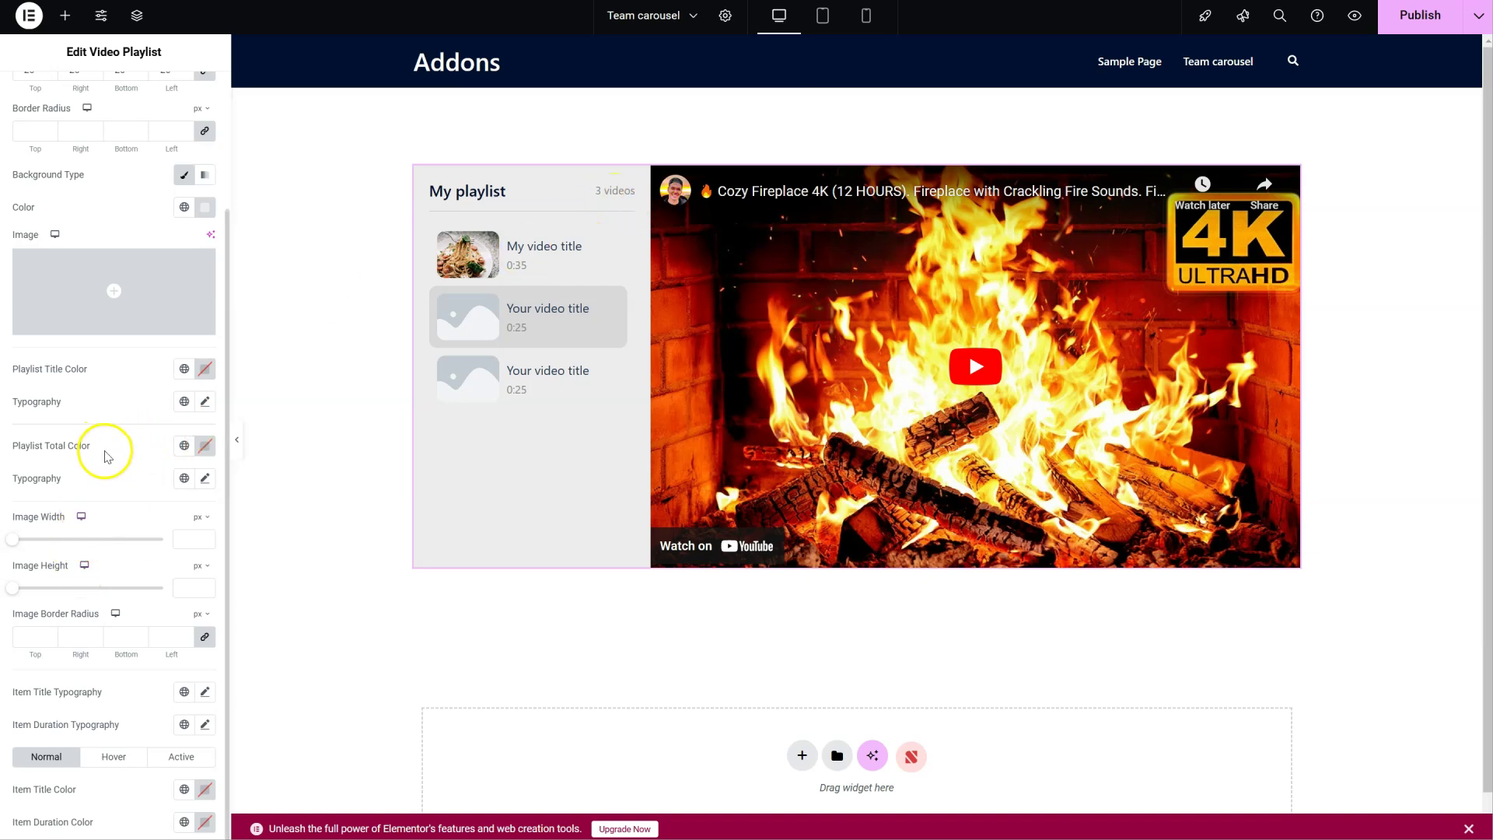
drag(12, 539, 70, 594)
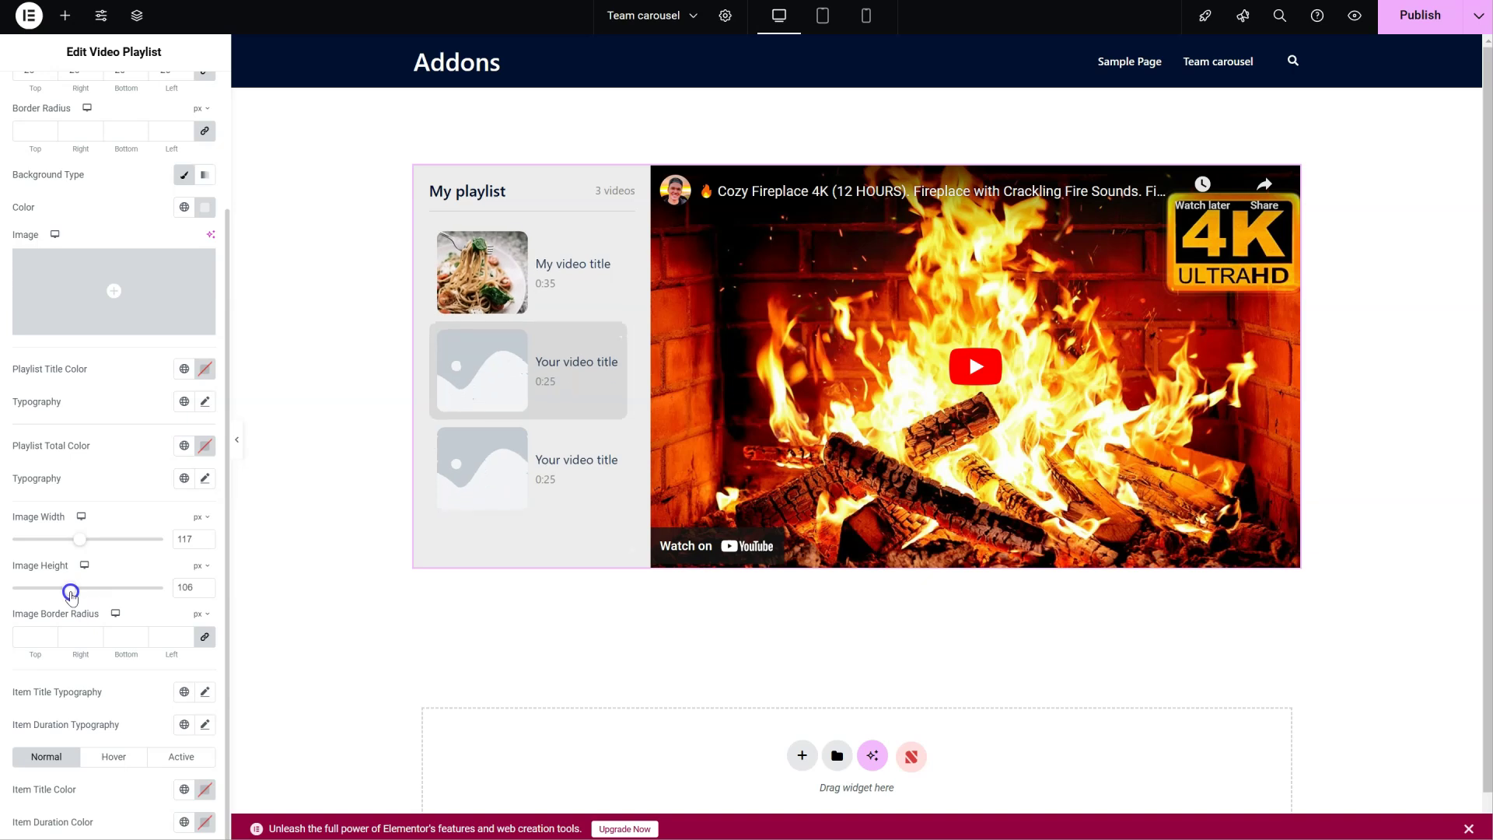
drag(80, 540, 68, 548)
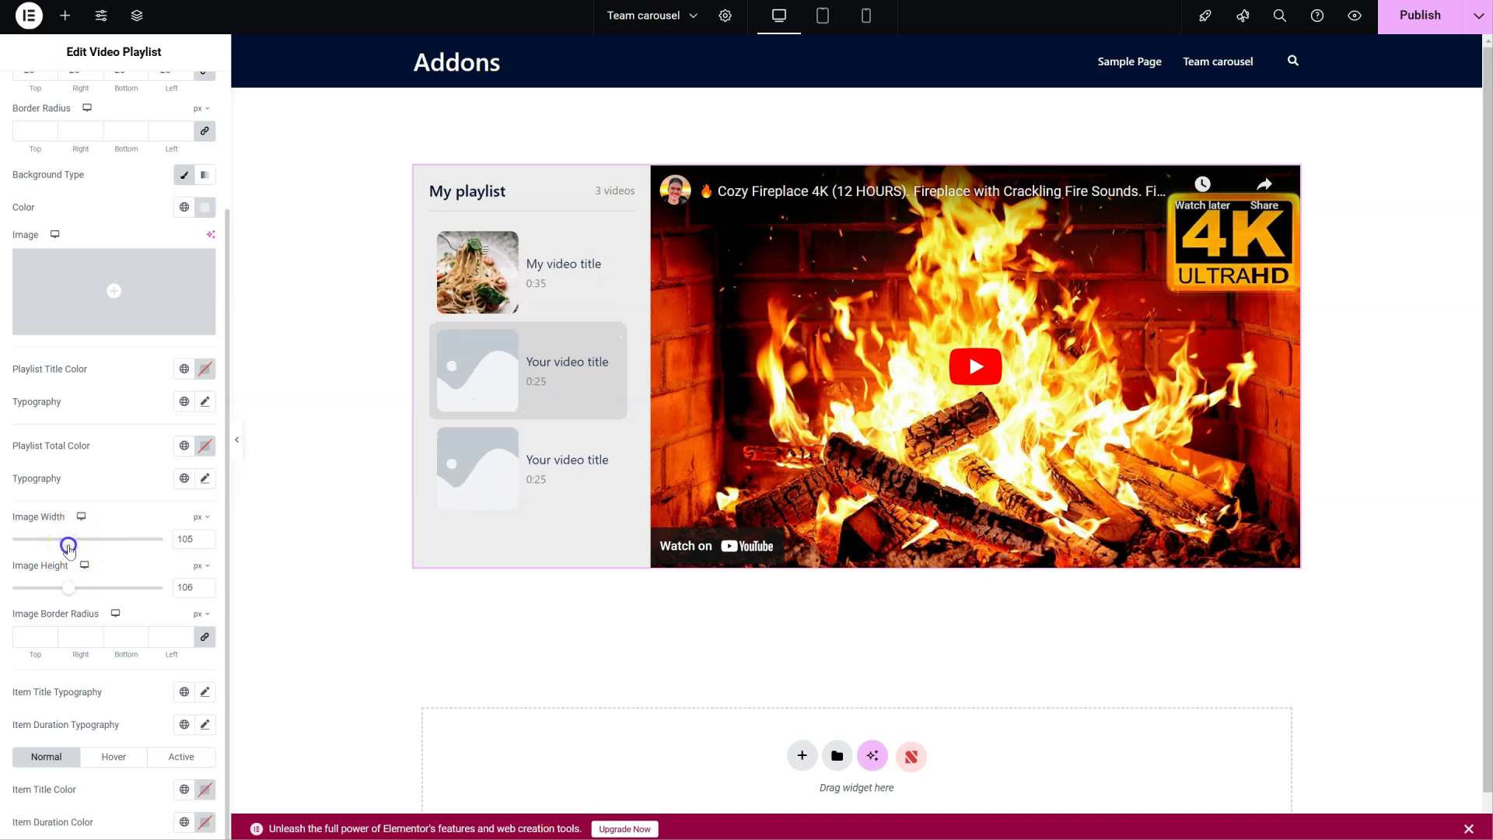
click(179, 542)
text(80)
click(190, 587)
text(80)
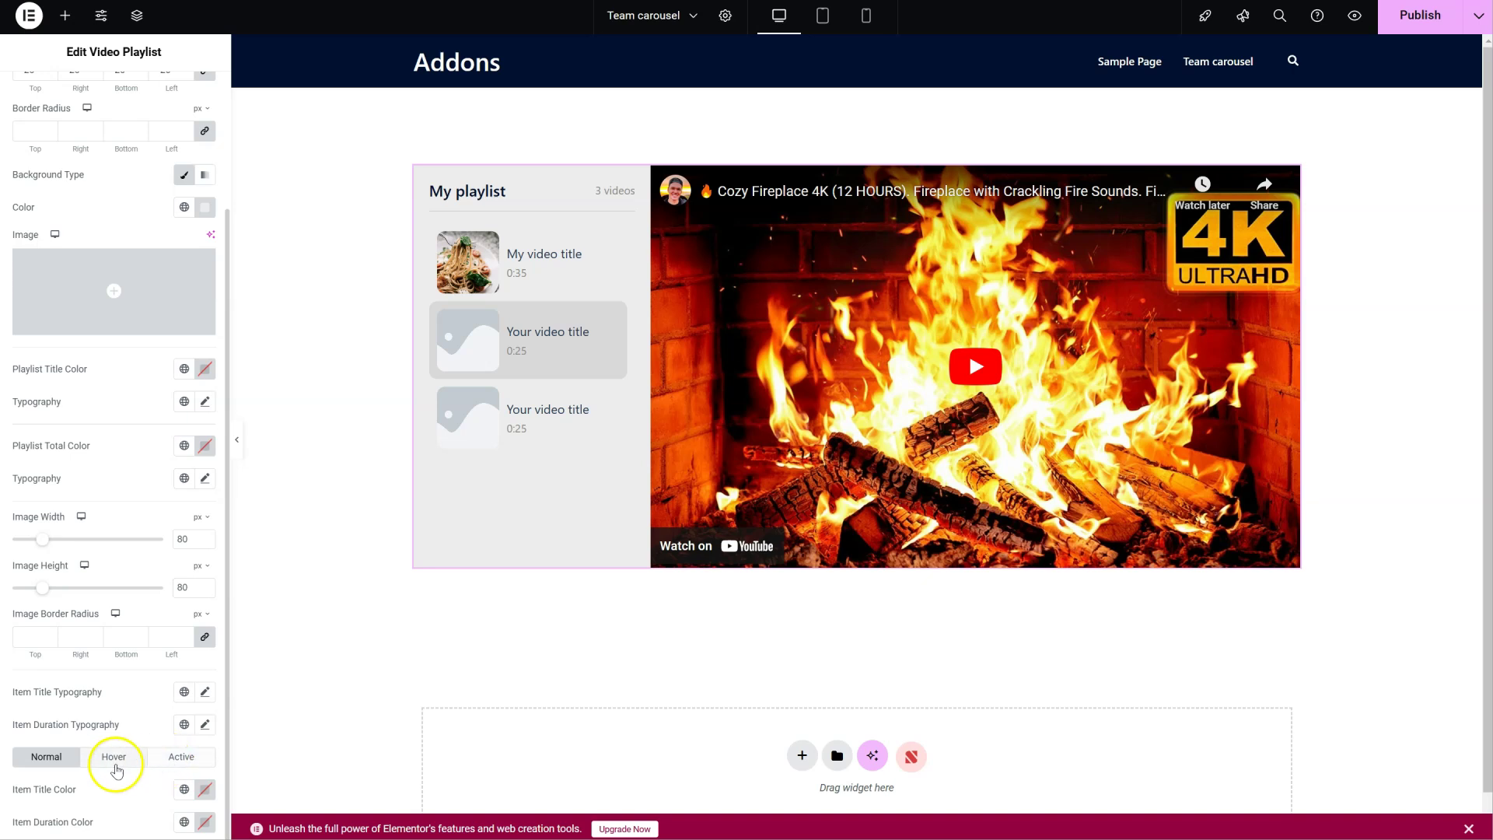
Step: In the Active state, give the active playlist item a red #E65555 background
click(162, 761)
scroll(143, 782, down, 1)
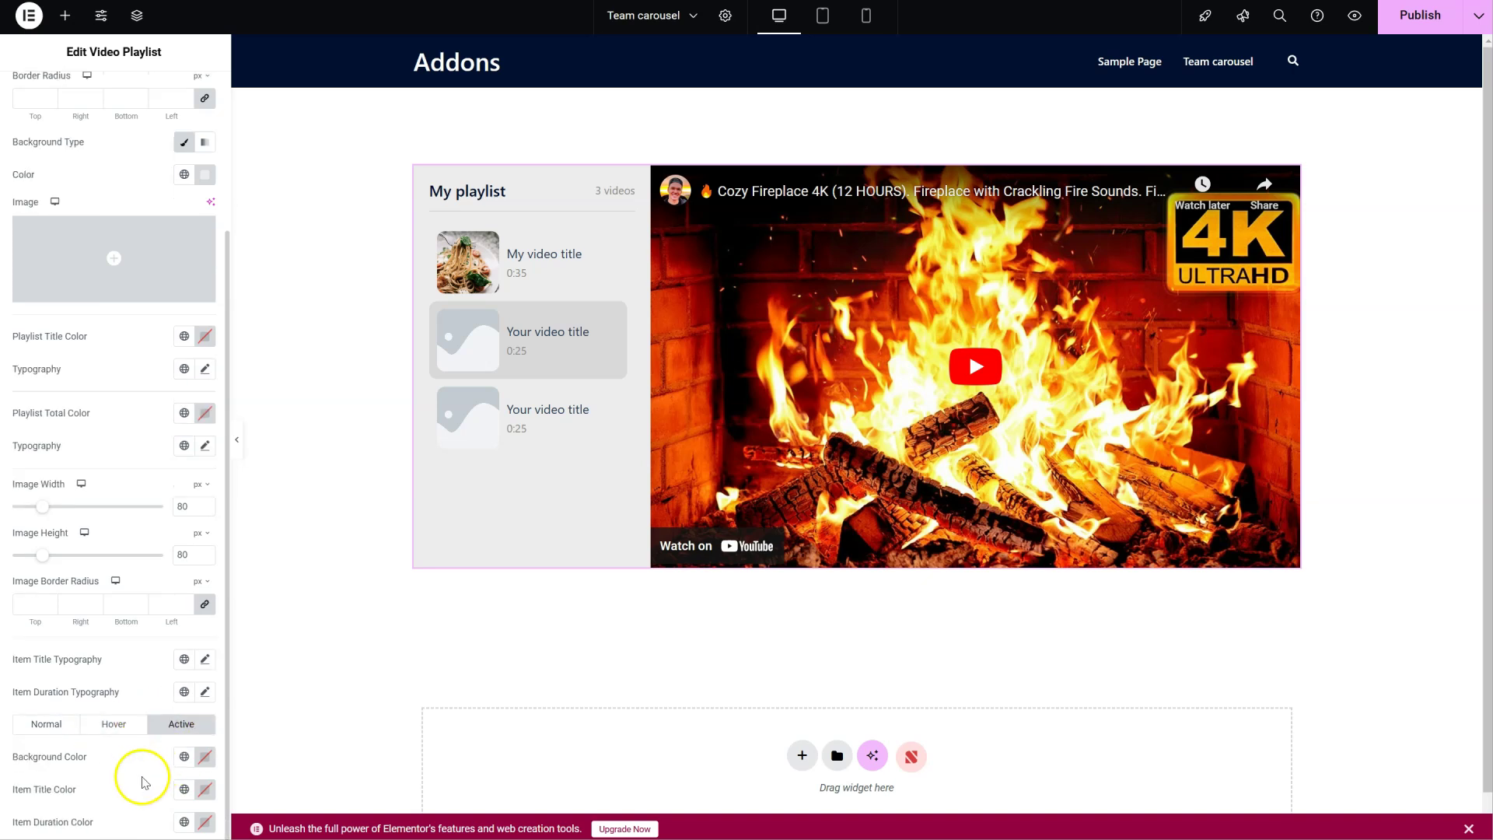
click(205, 758)
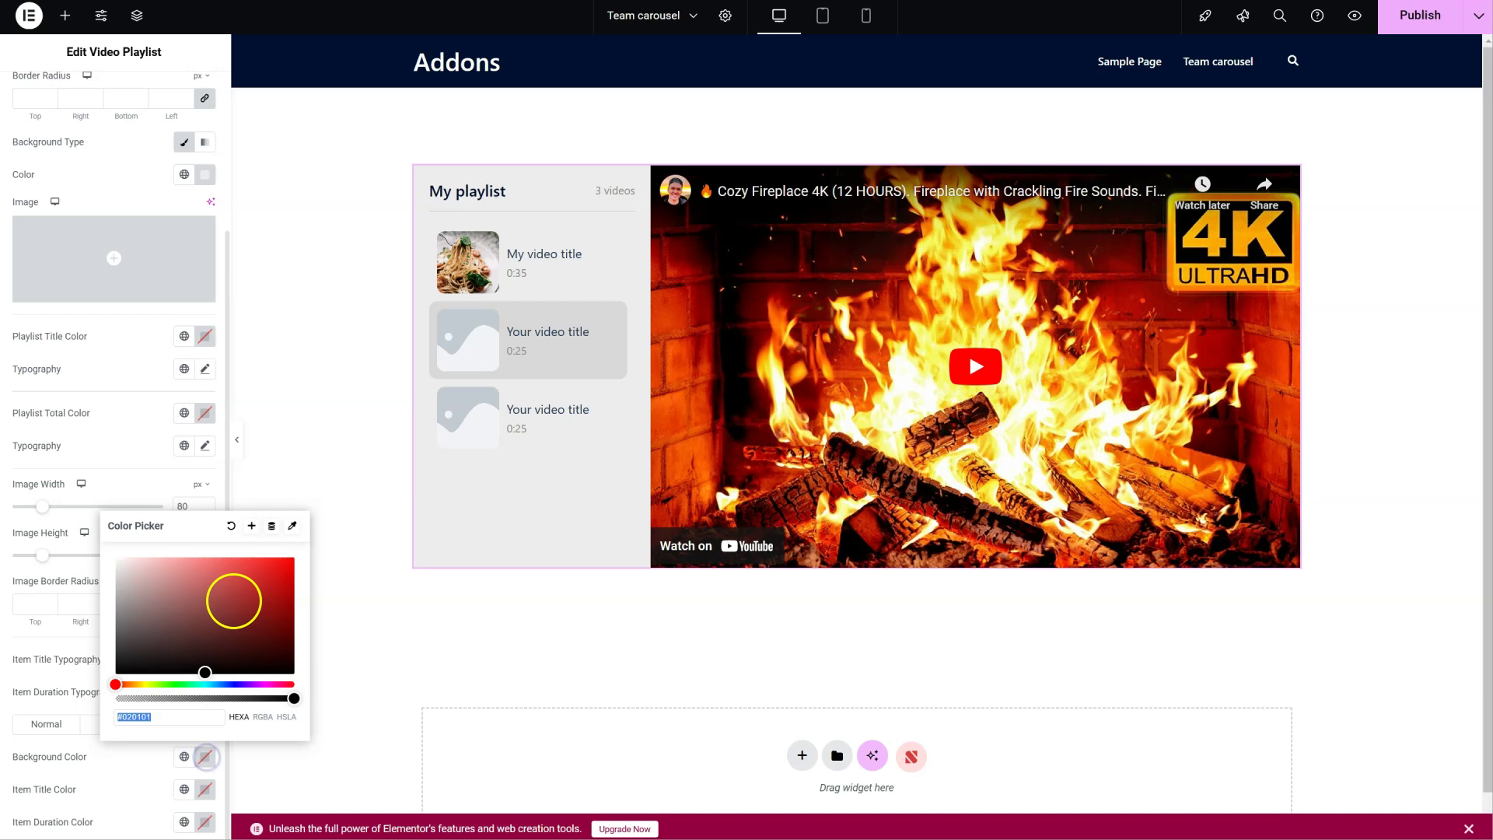
drag(234, 600, 229, 570)
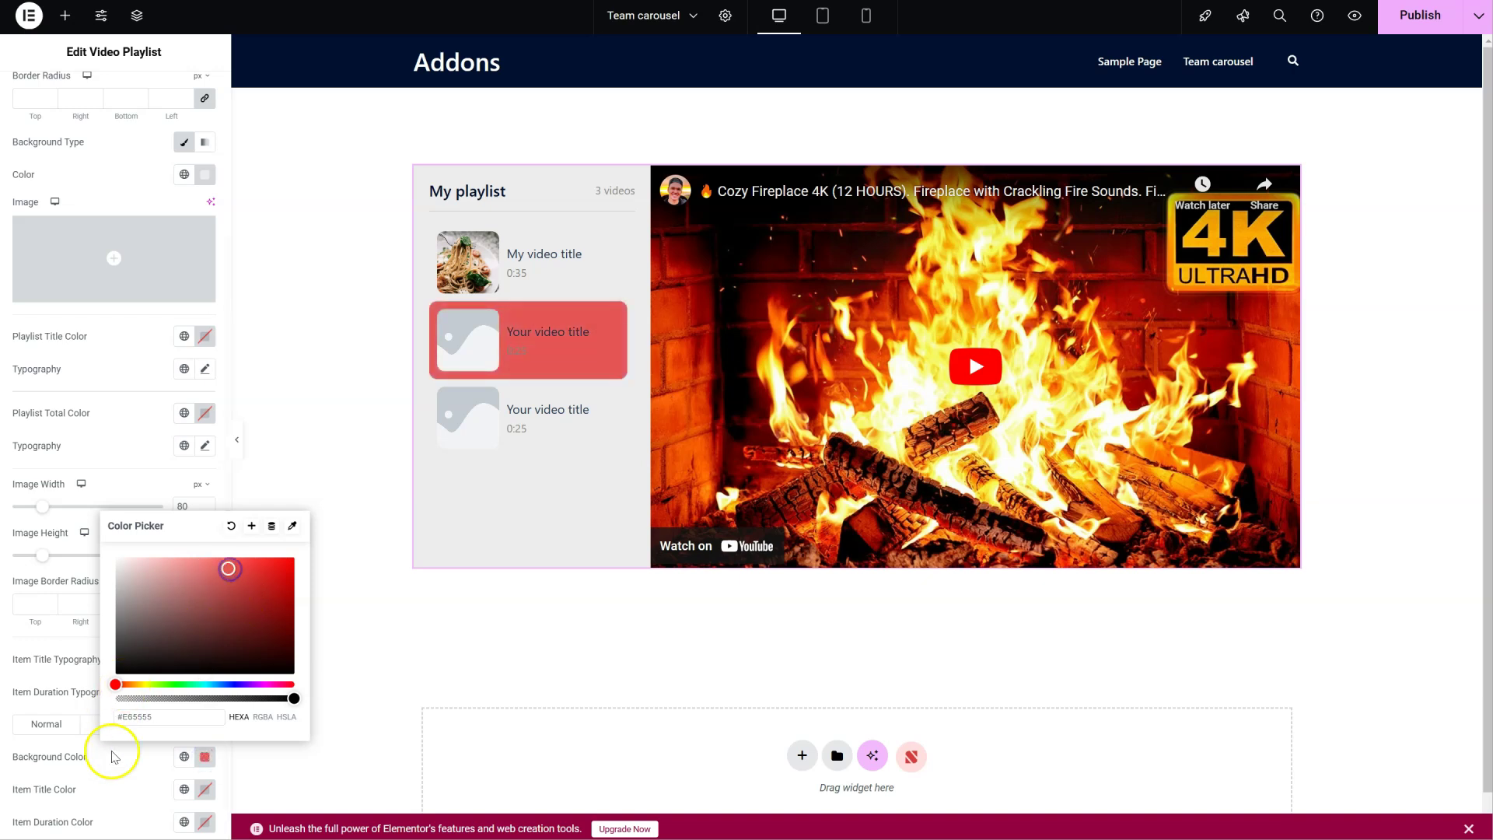
Step: Make the active item title white #FFFFFF and its duration semi-transparent white #FFFFFF91
click(205, 790)
drag(194, 667, 100, 548)
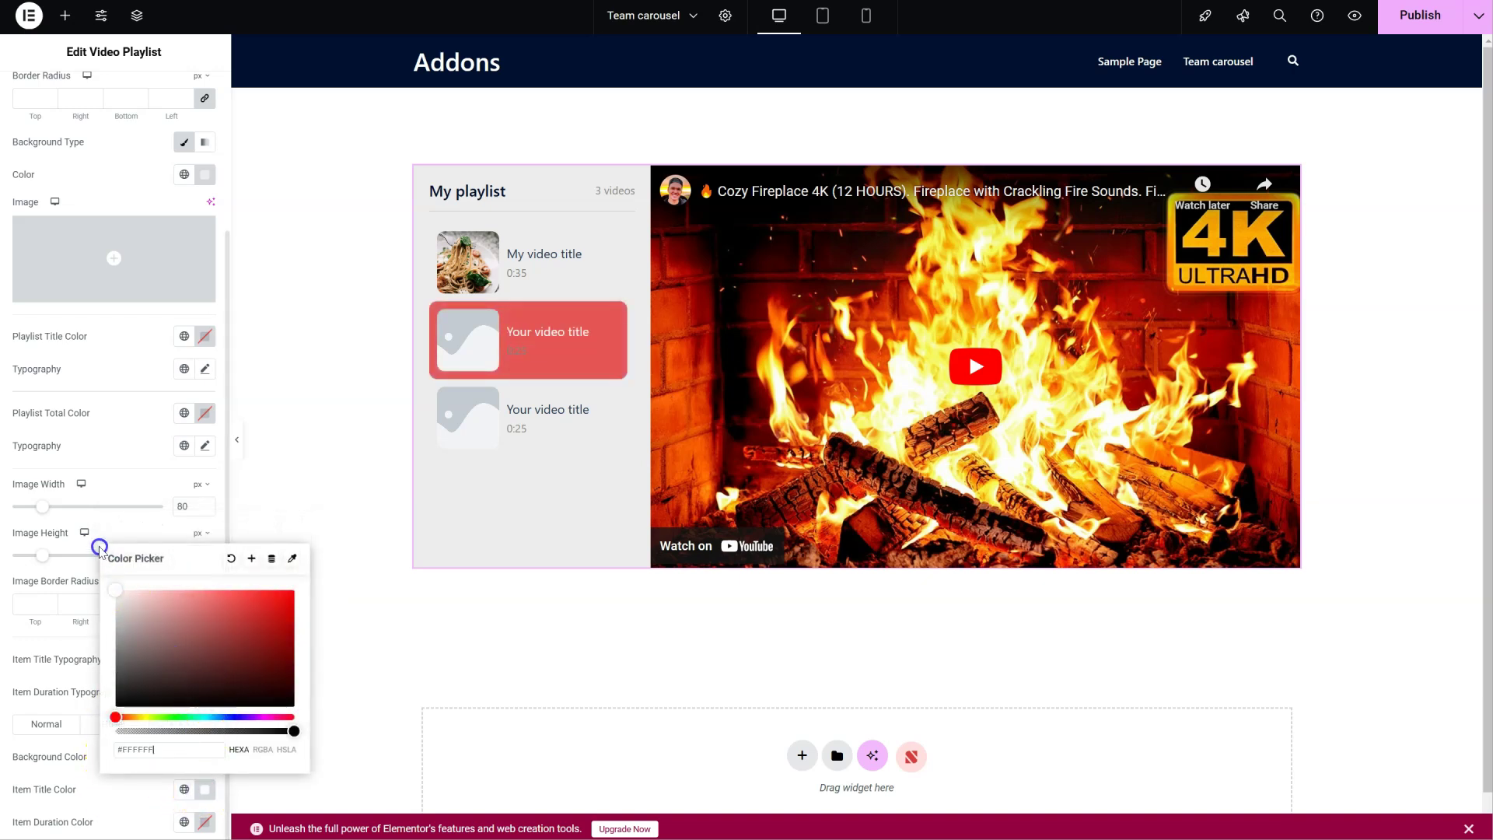
click(204, 822)
click(108, 625)
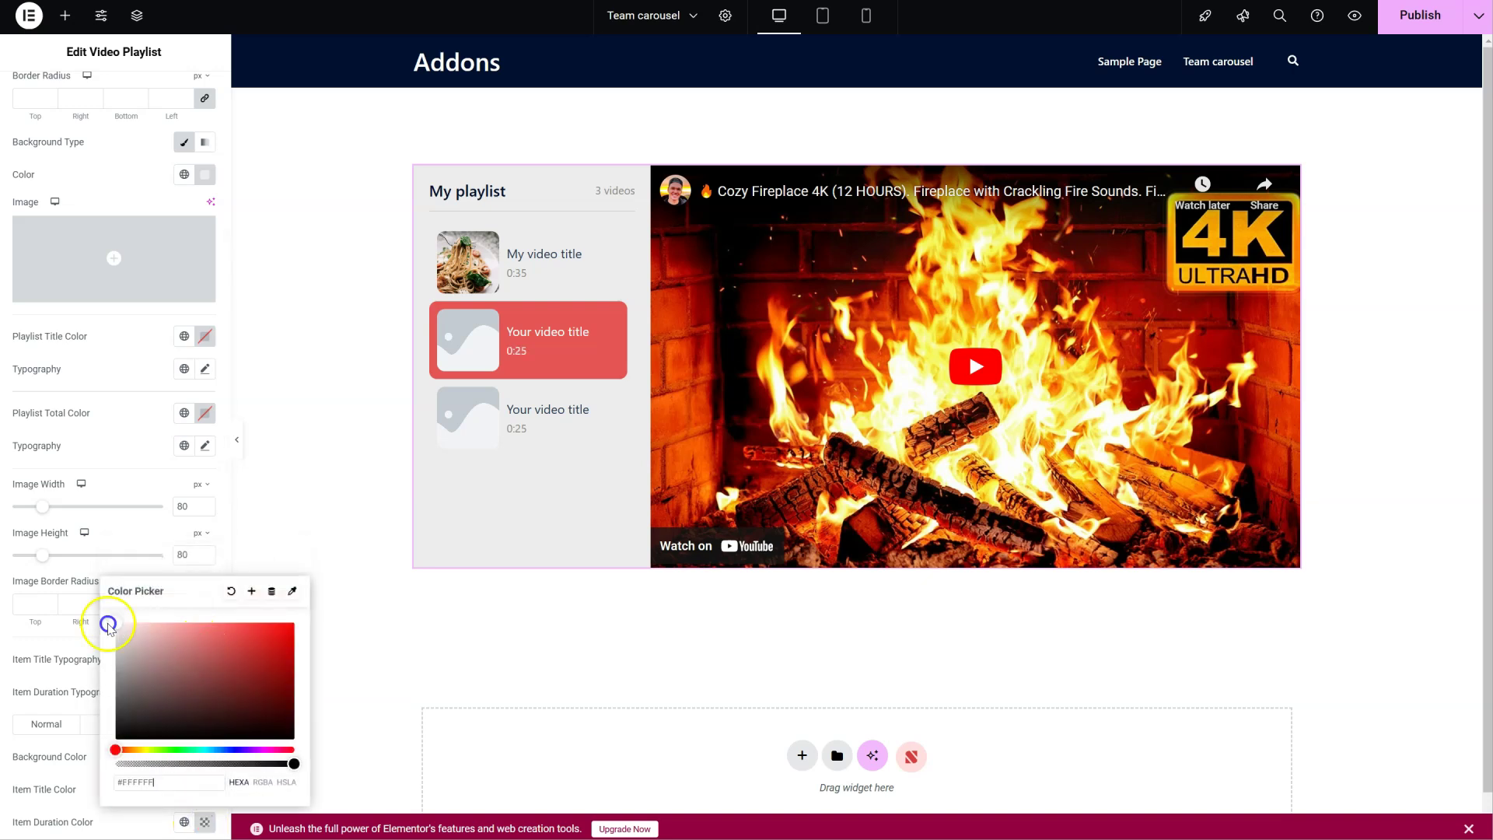
click(218, 765)
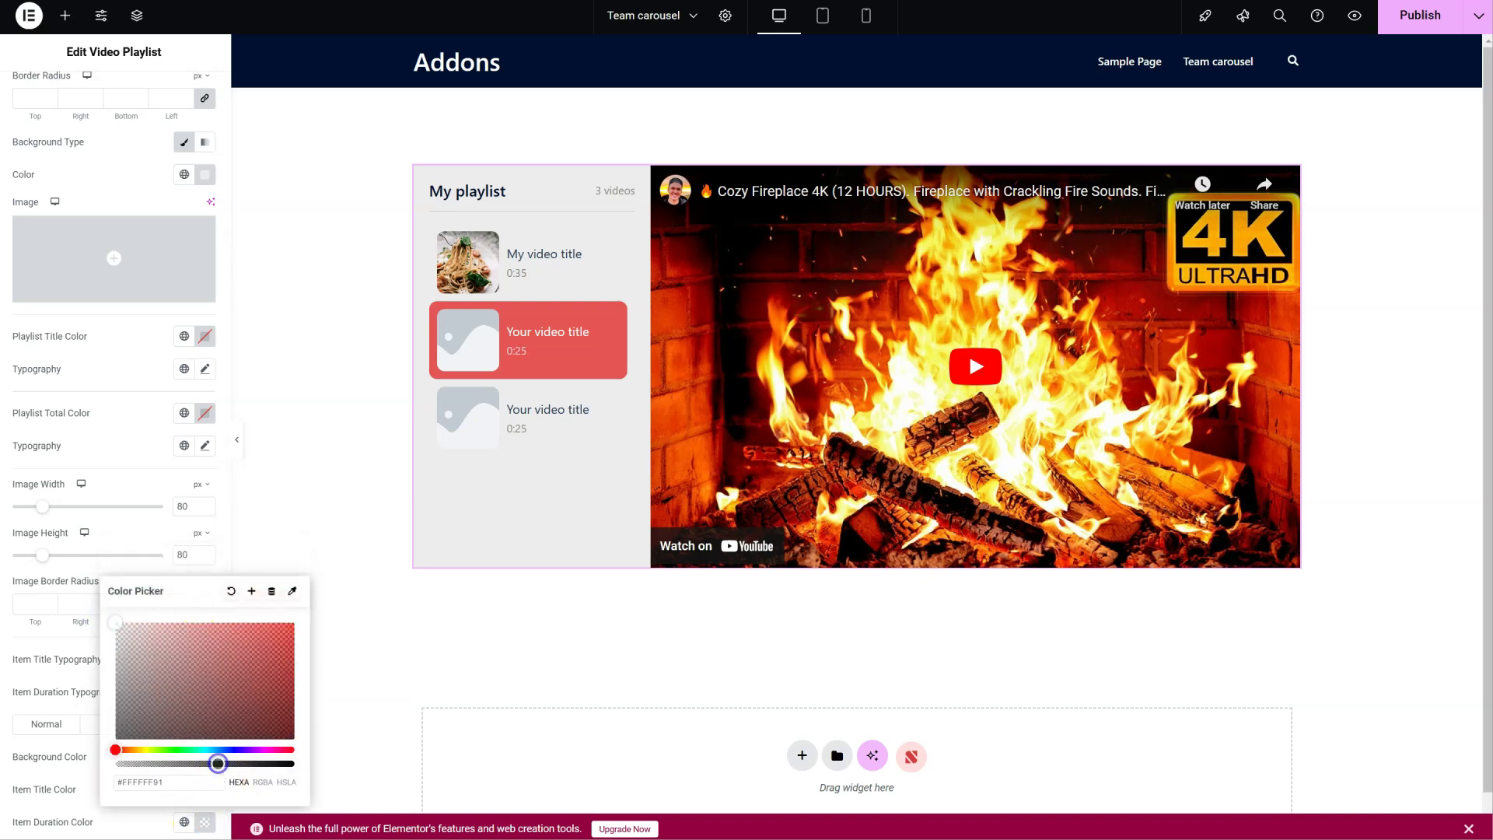
click(73, 763)
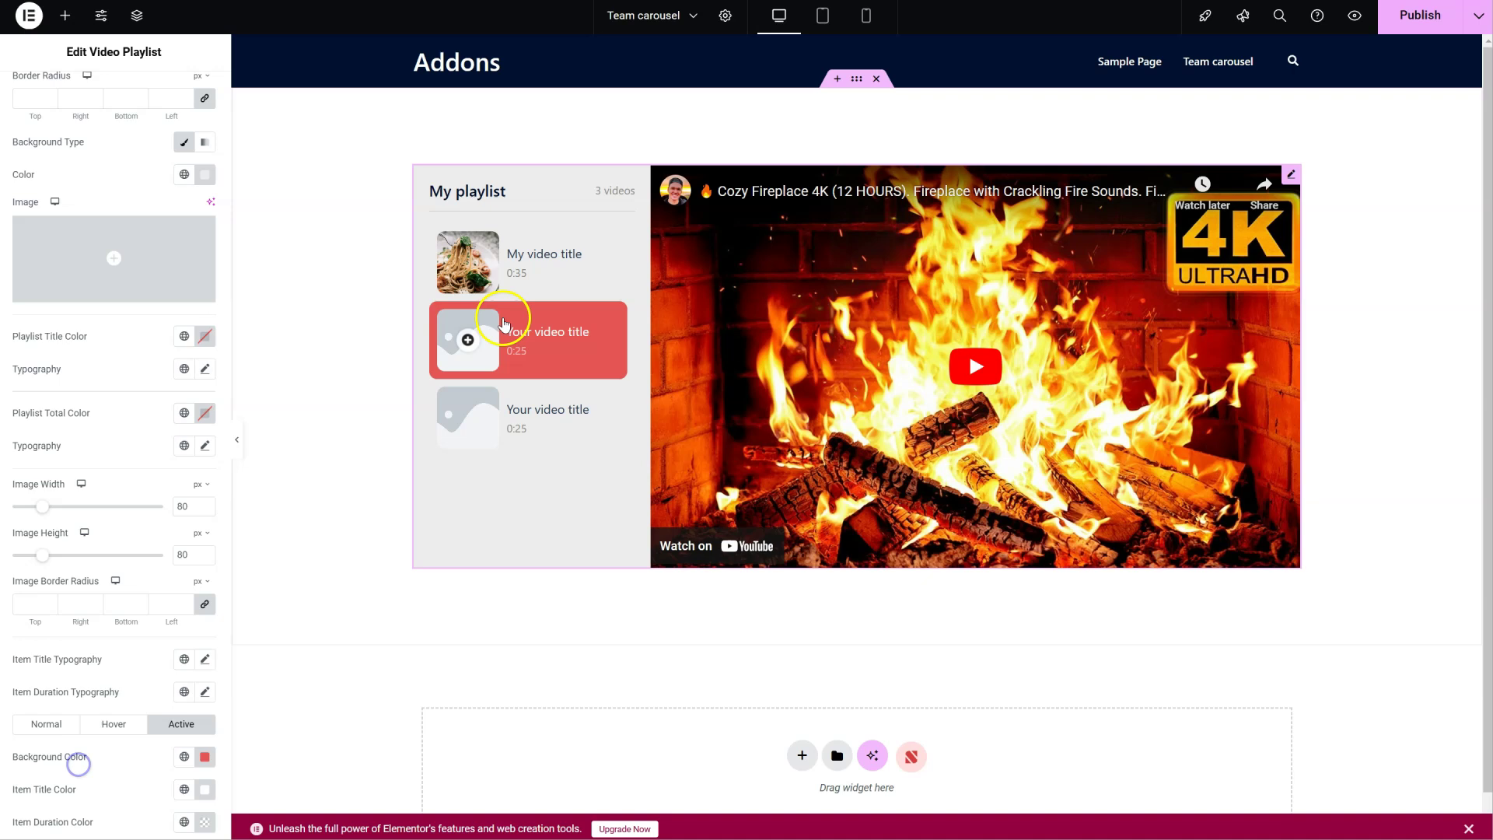
Step: Switch between the first and second playlist items to check the active styling
click(542, 278)
click(544, 347)
click(567, 280)
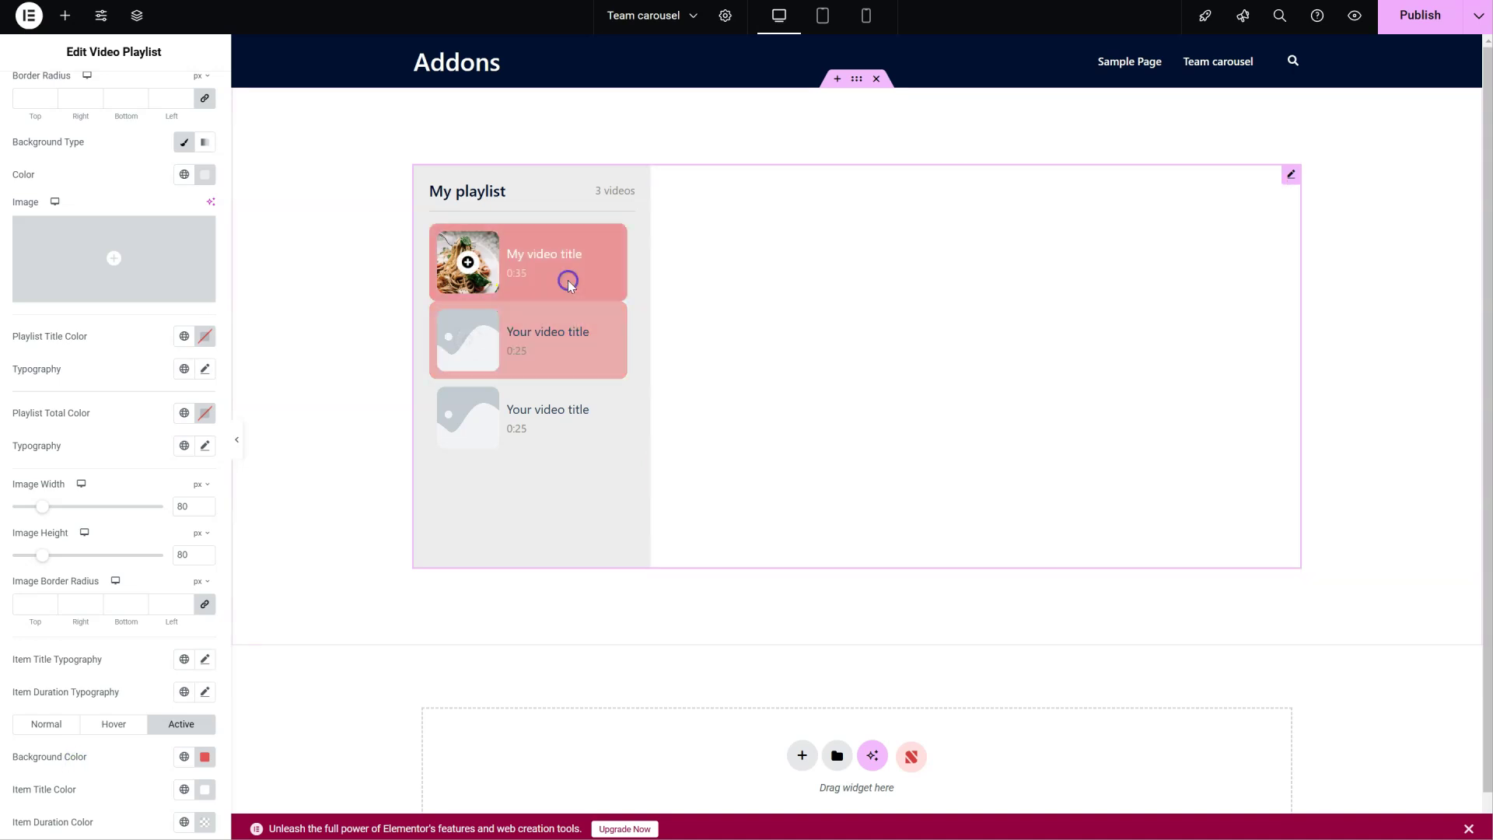
Step: Return to the playlist widget's Content settings listing its three videos
scroll(136, 591, up, 3)
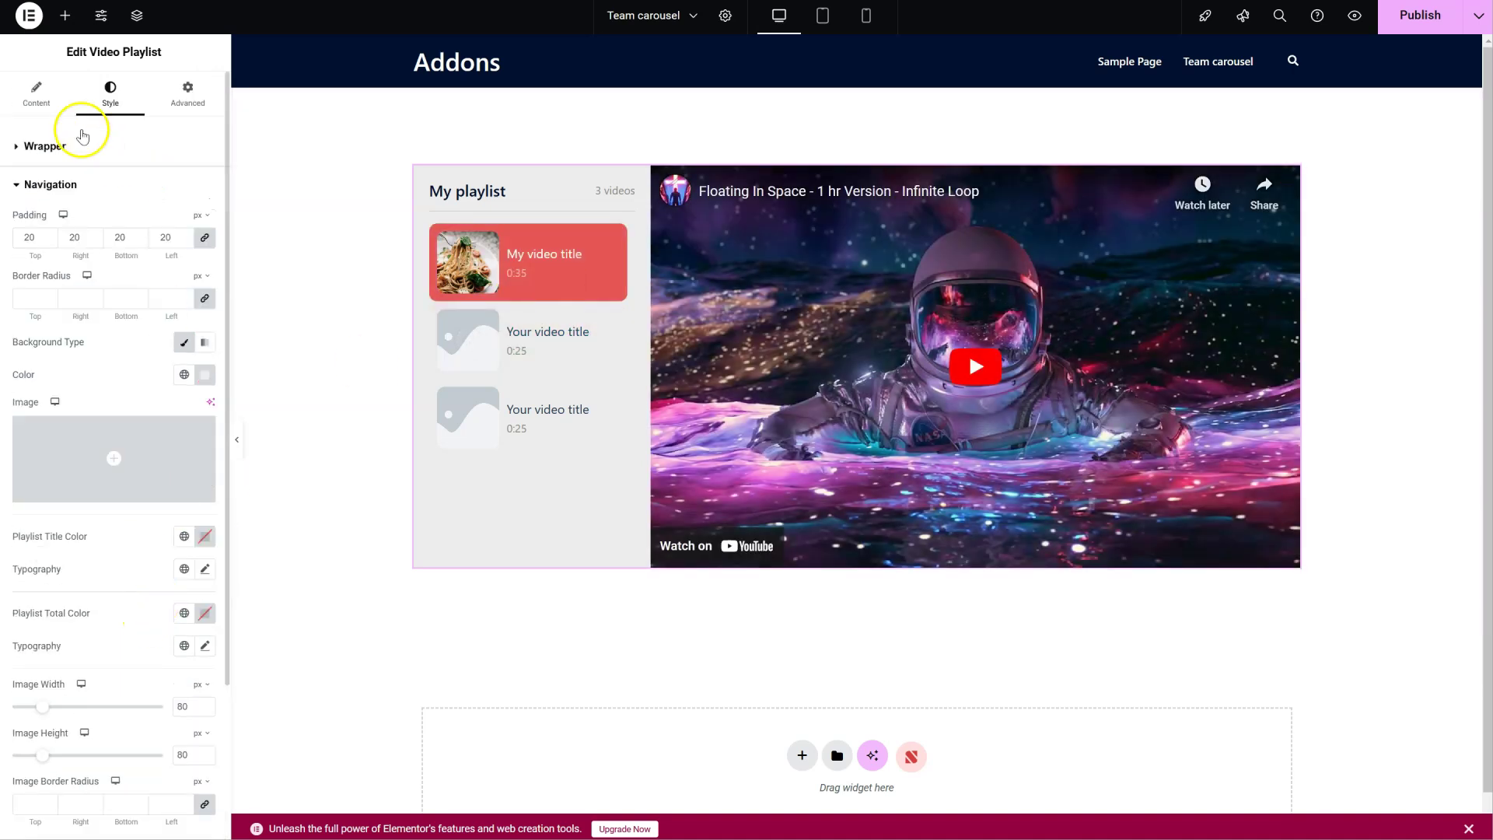
click(61, 104)
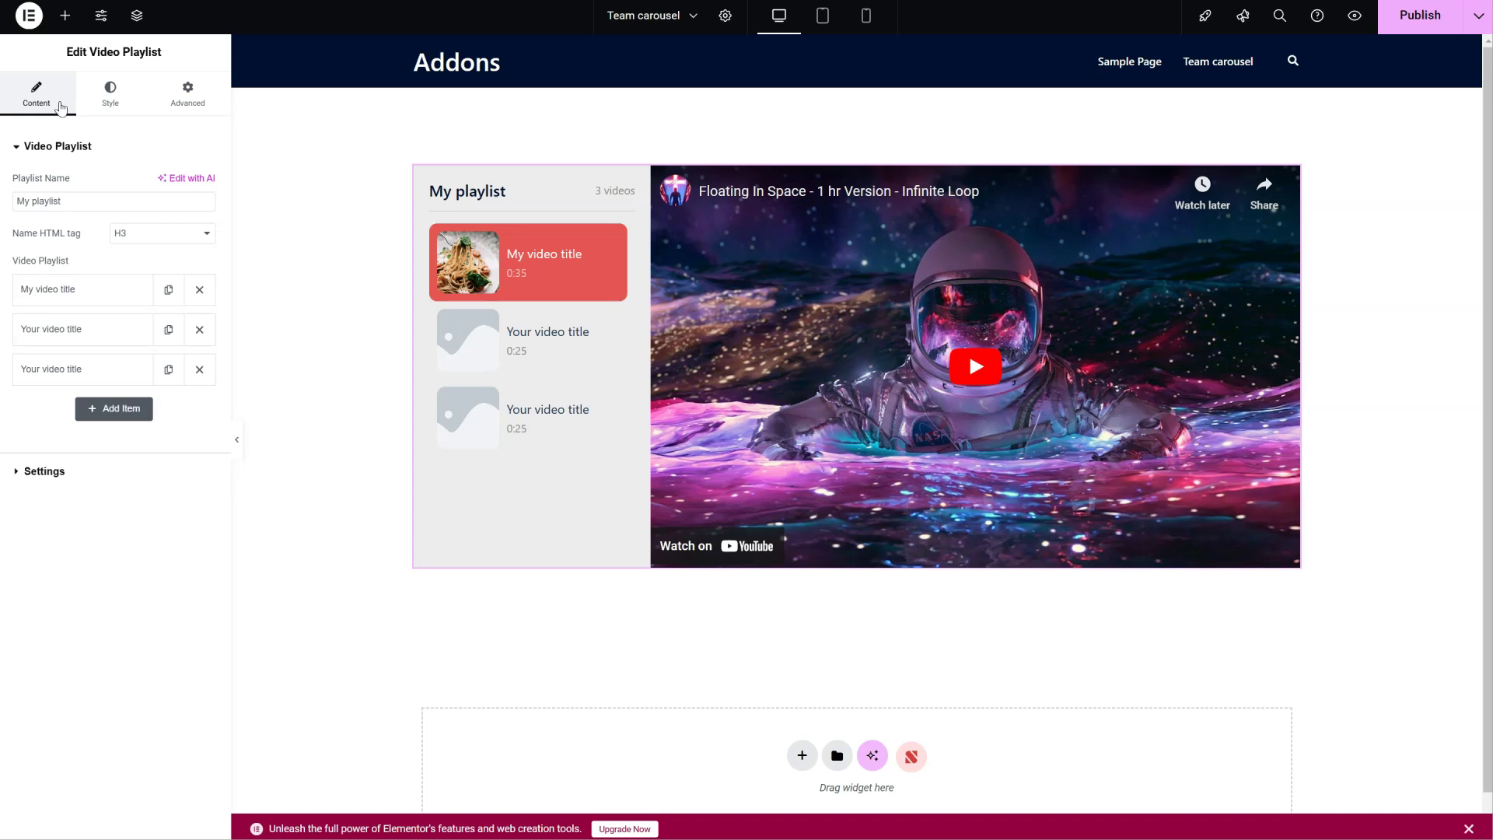